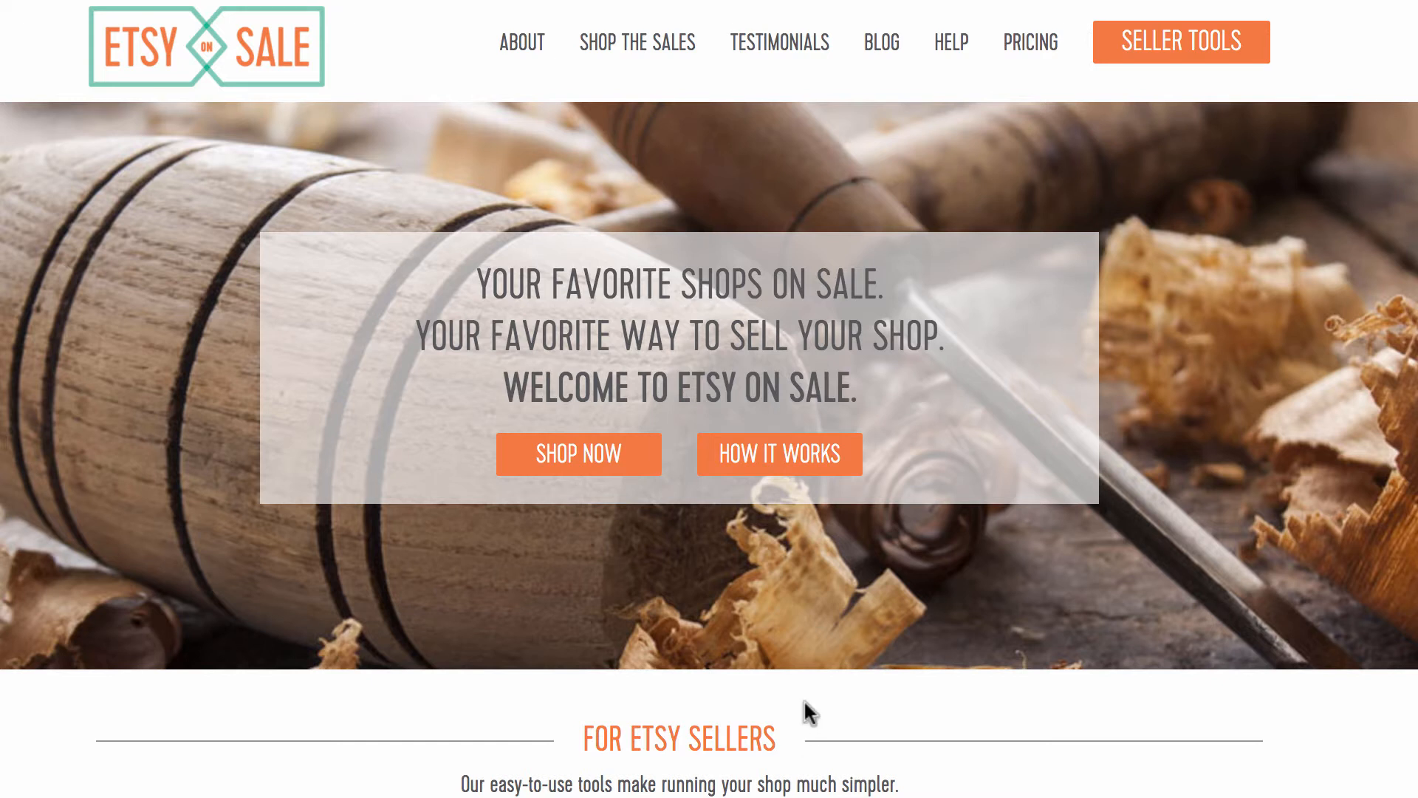
Step: Open the Auto Renew tool's description from the seller tools and review how it works
scroll(805, 712, down, 6)
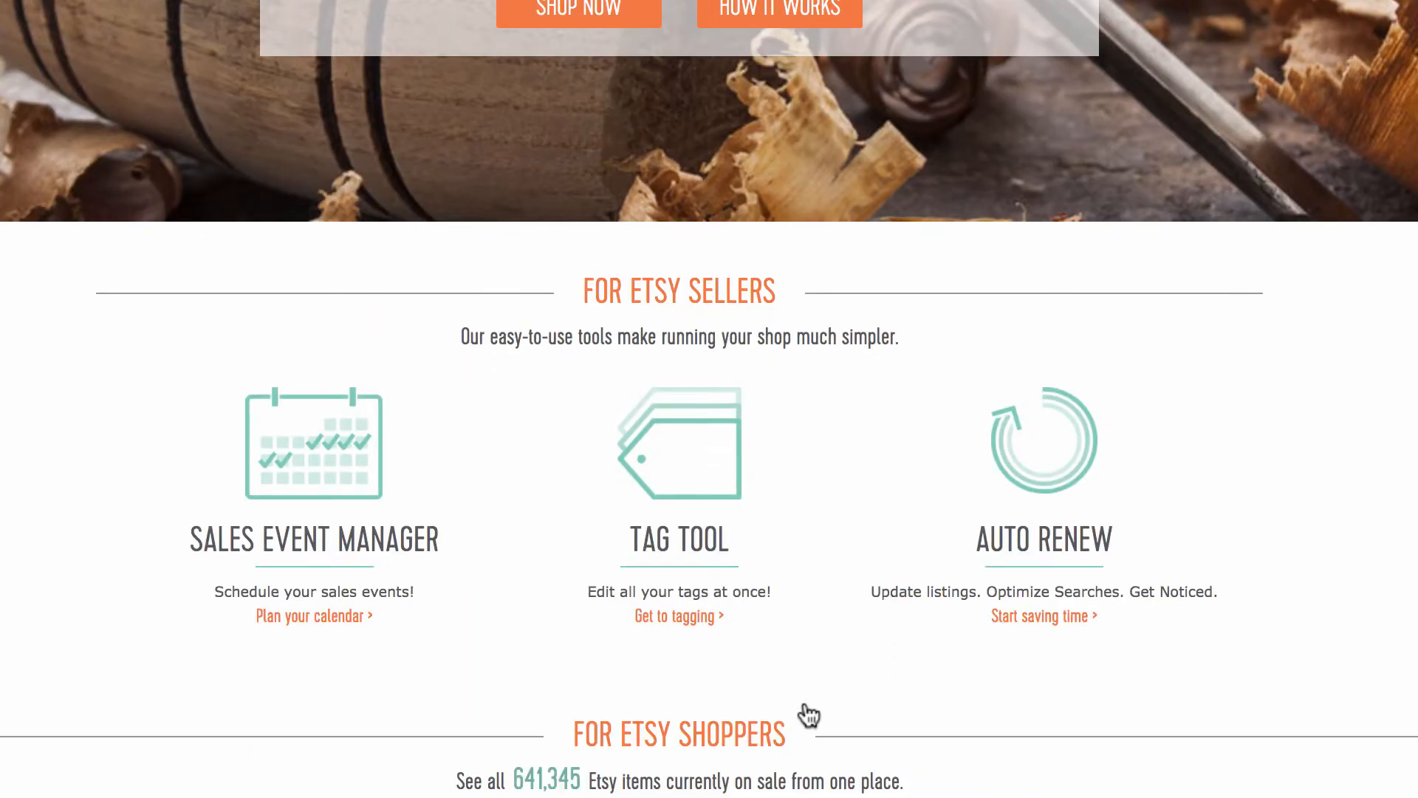
click(1038, 541)
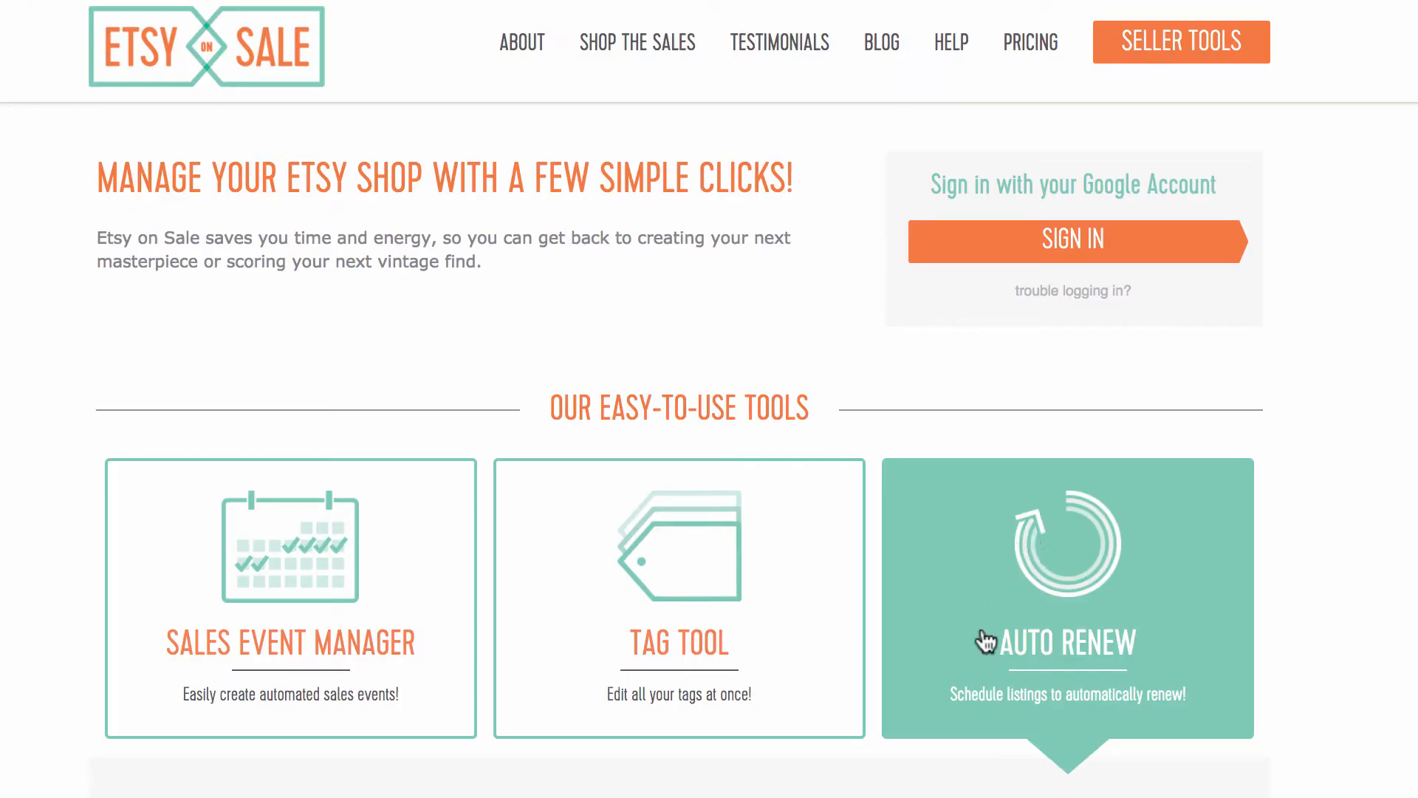
scroll(984, 641, down, 3)
scroll(986, 641, down, 2)
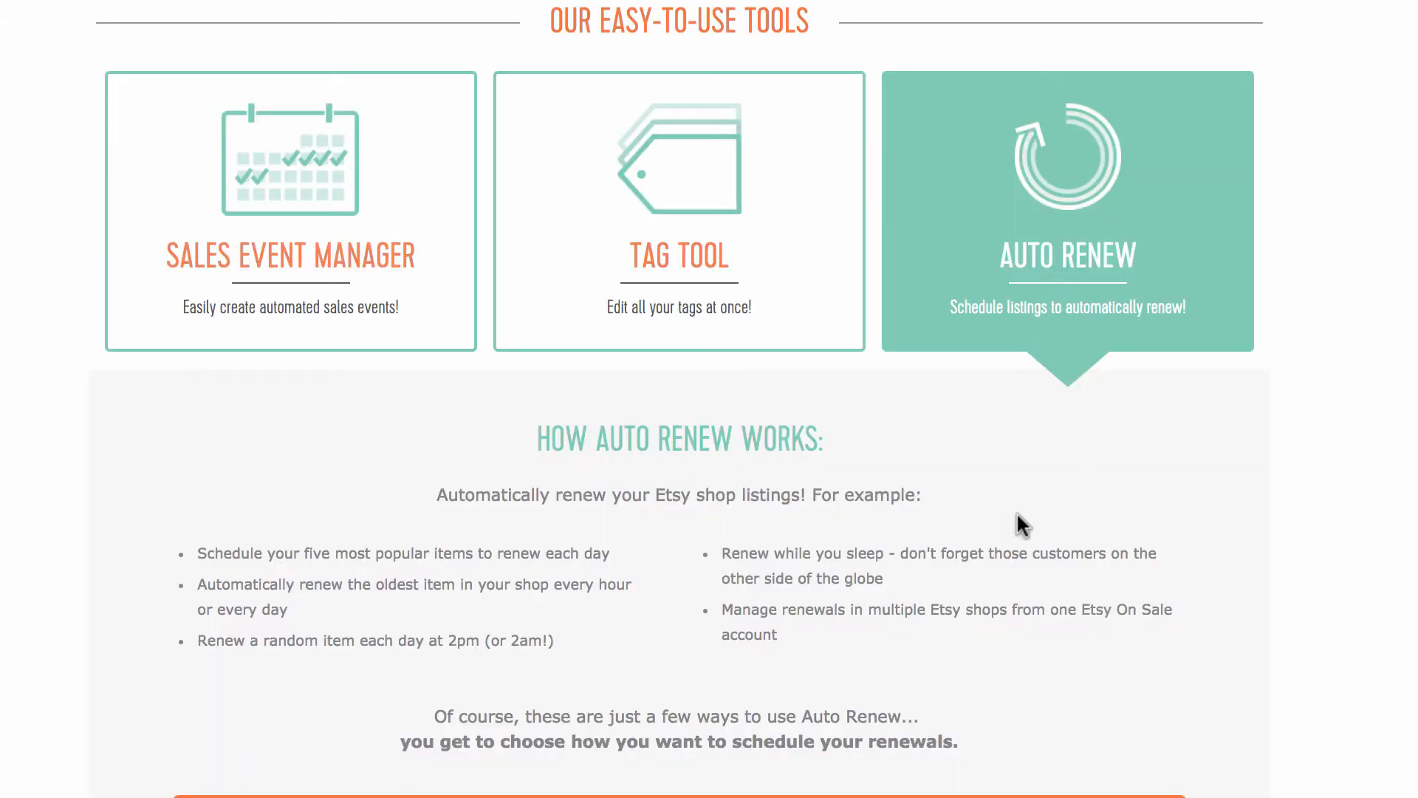
scroll(1016, 513, up, 5)
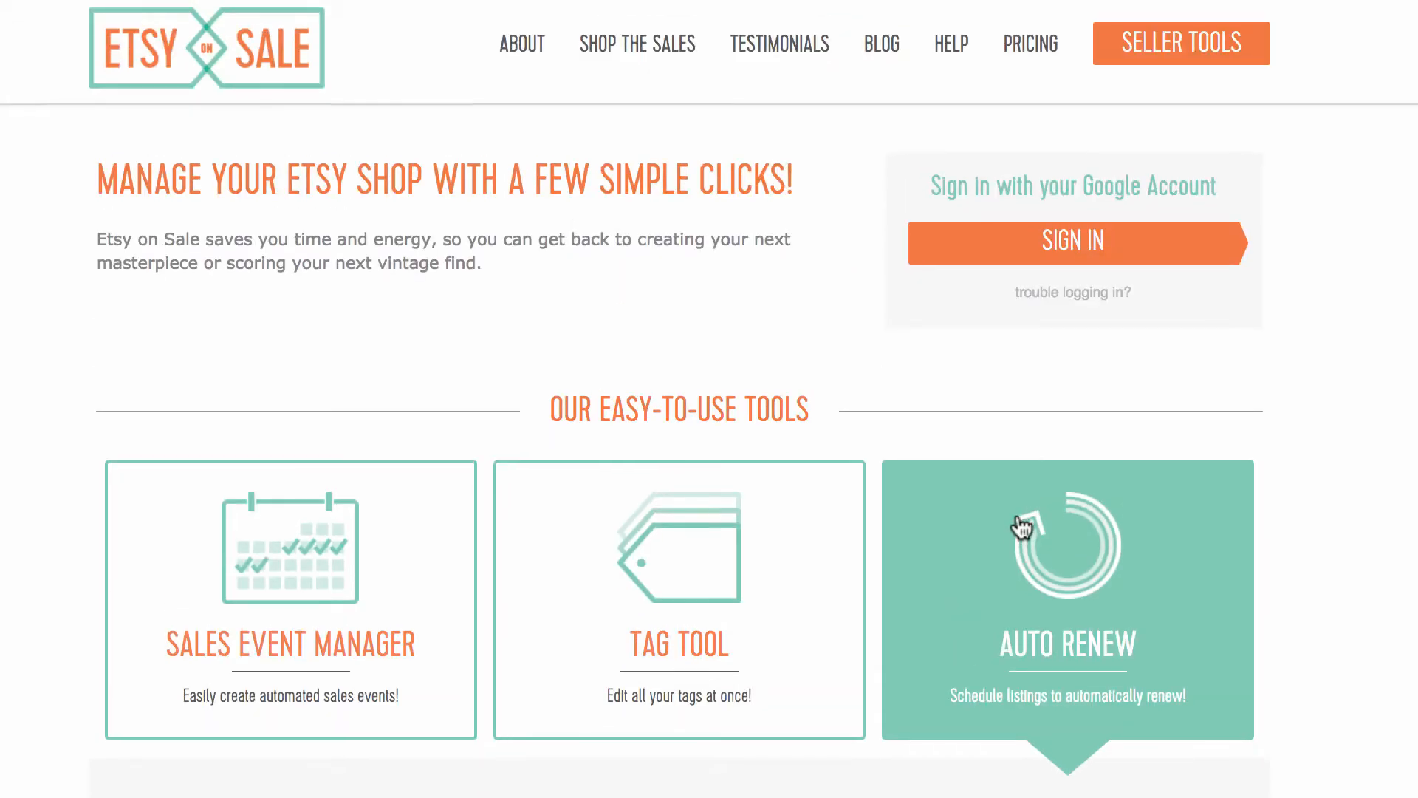
Step: Sign in with the Google account and open the Auto Renew tool for the BrownSparrowsNest shop
click(1076, 243)
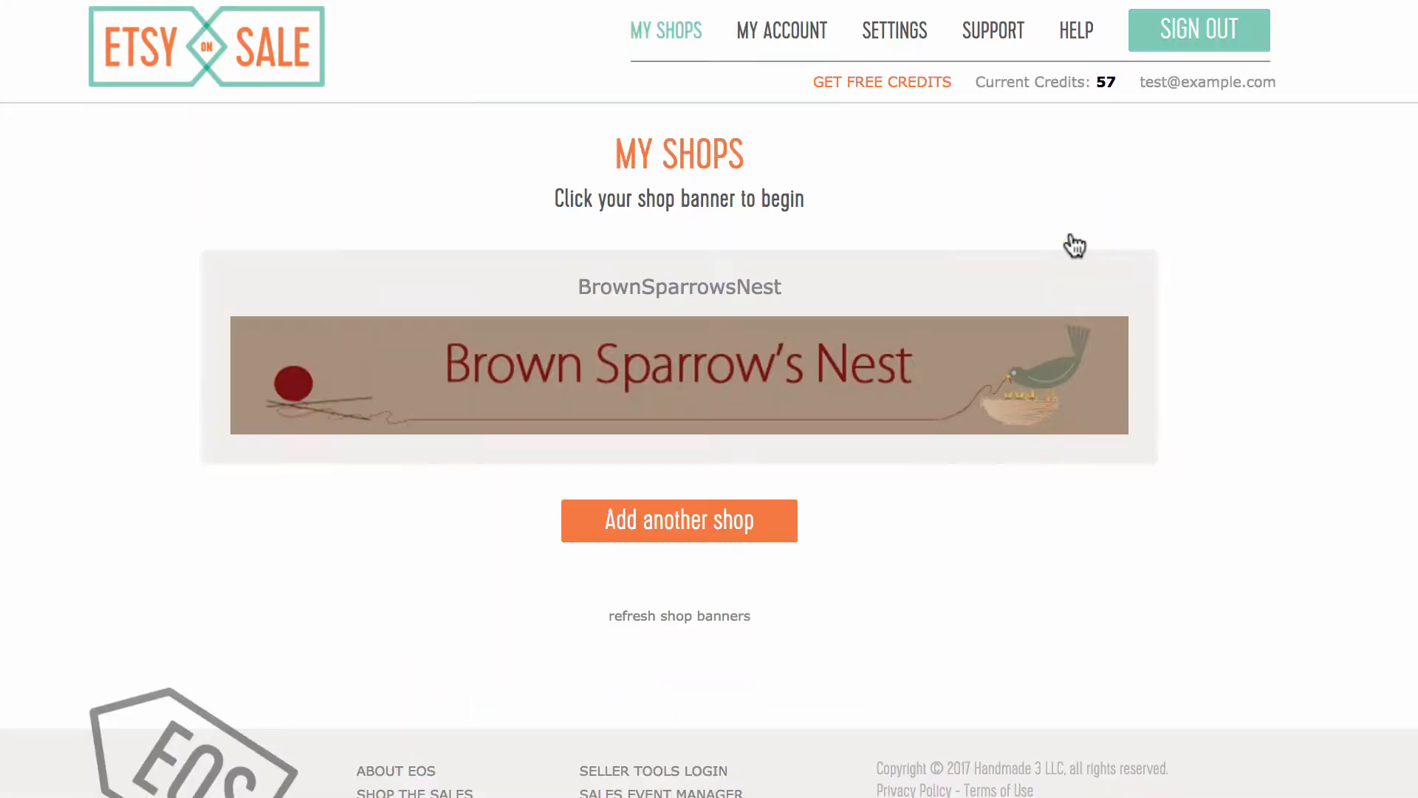
click(675, 380)
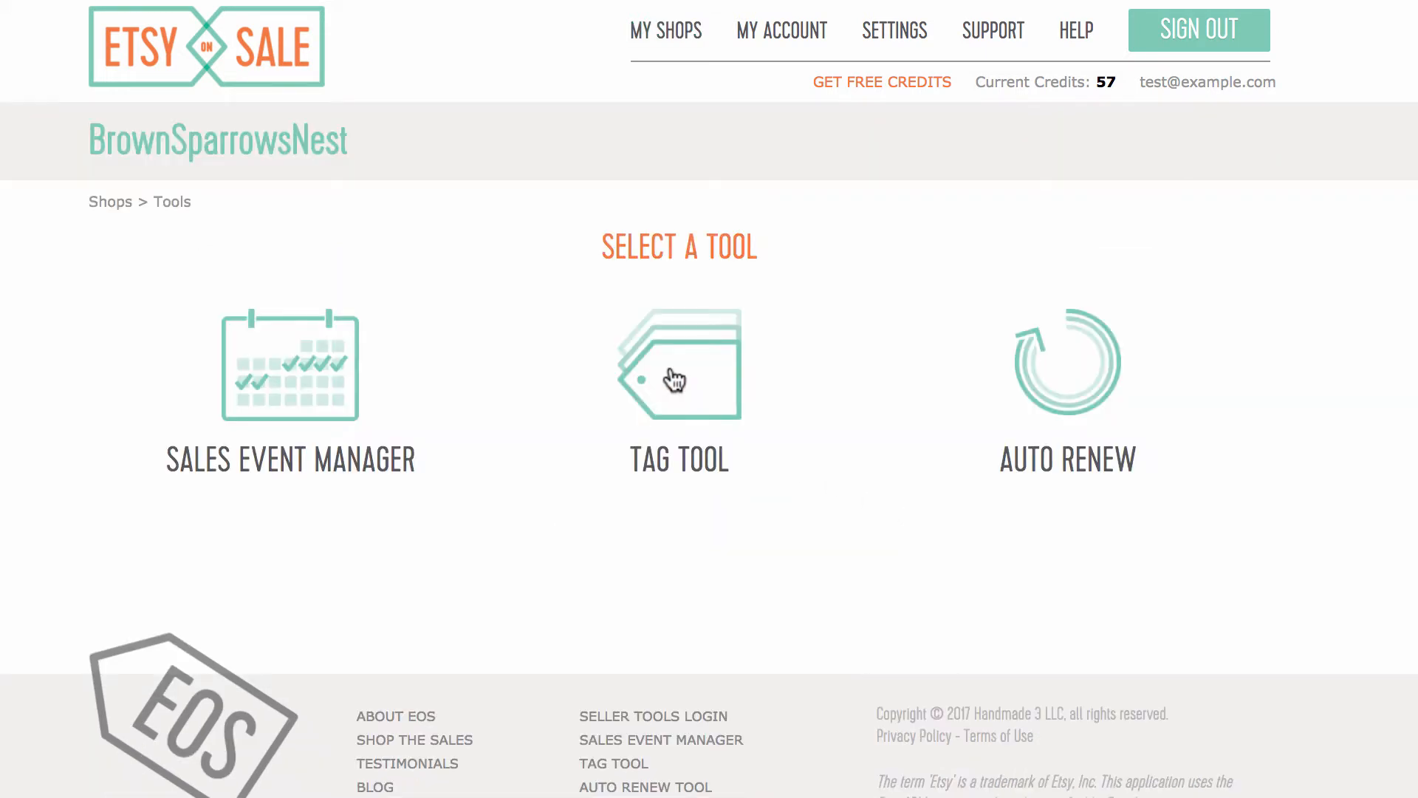
click(1057, 381)
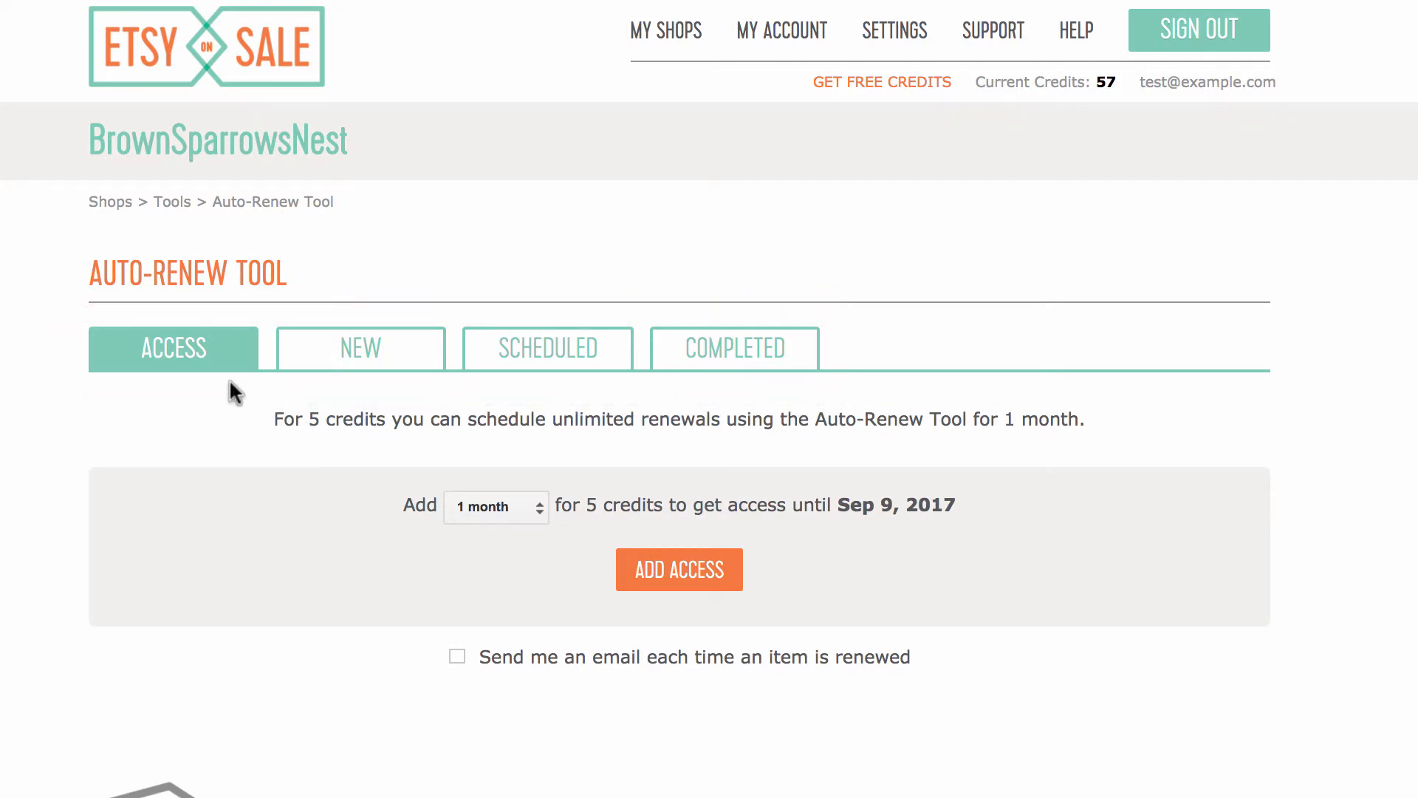
Step: Add 2 months of access to the Auto-Renew Tool using credits
click(166, 367)
click(489, 506)
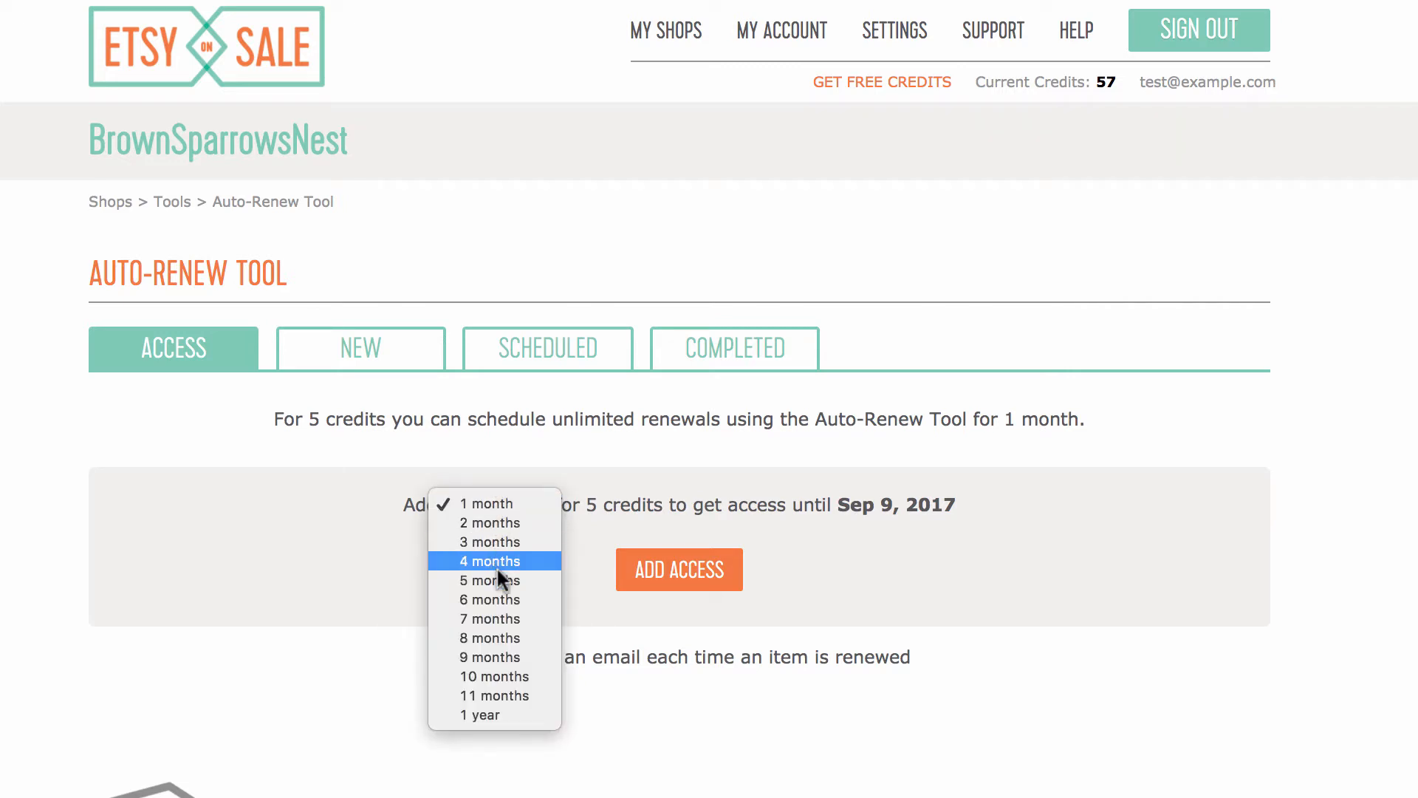
click(499, 524)
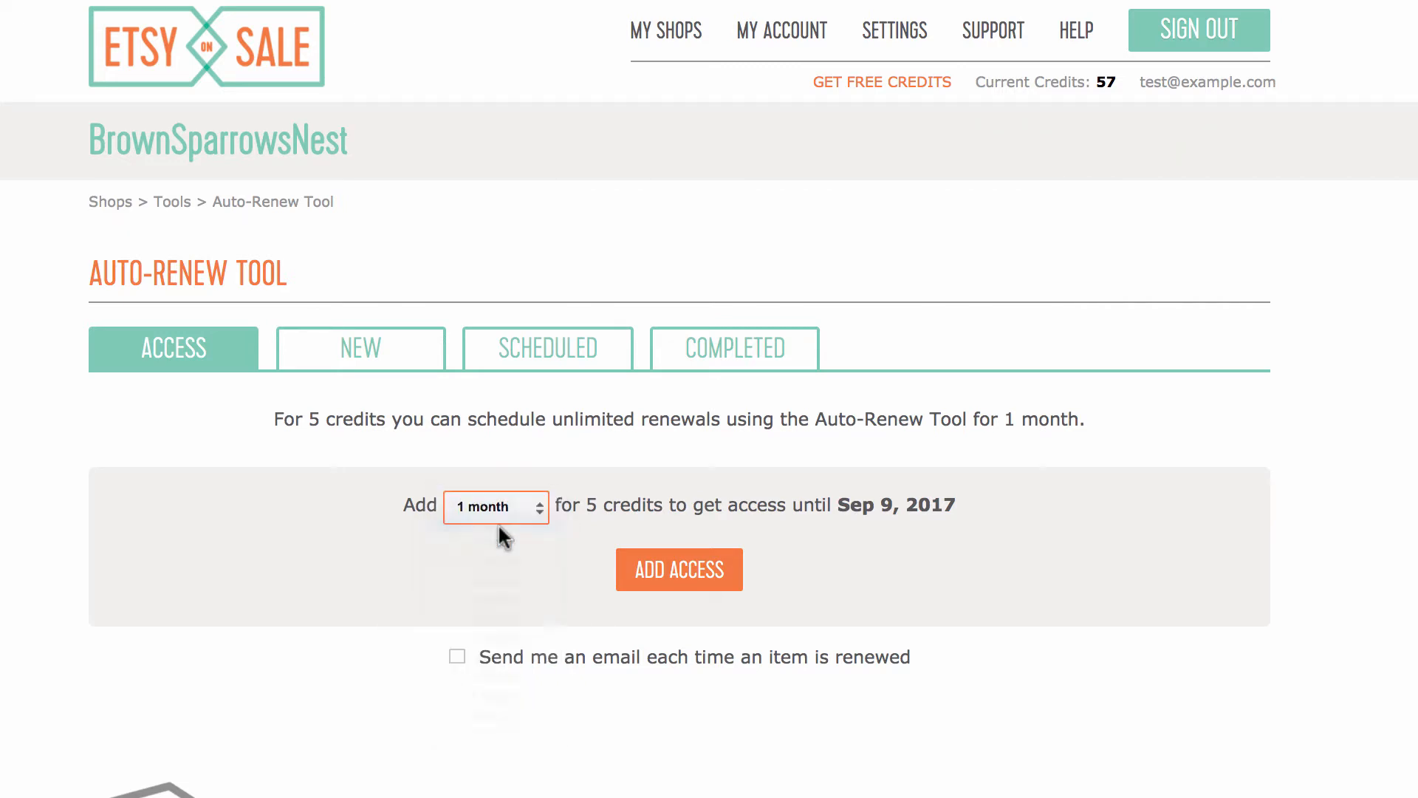
click(672, 581)
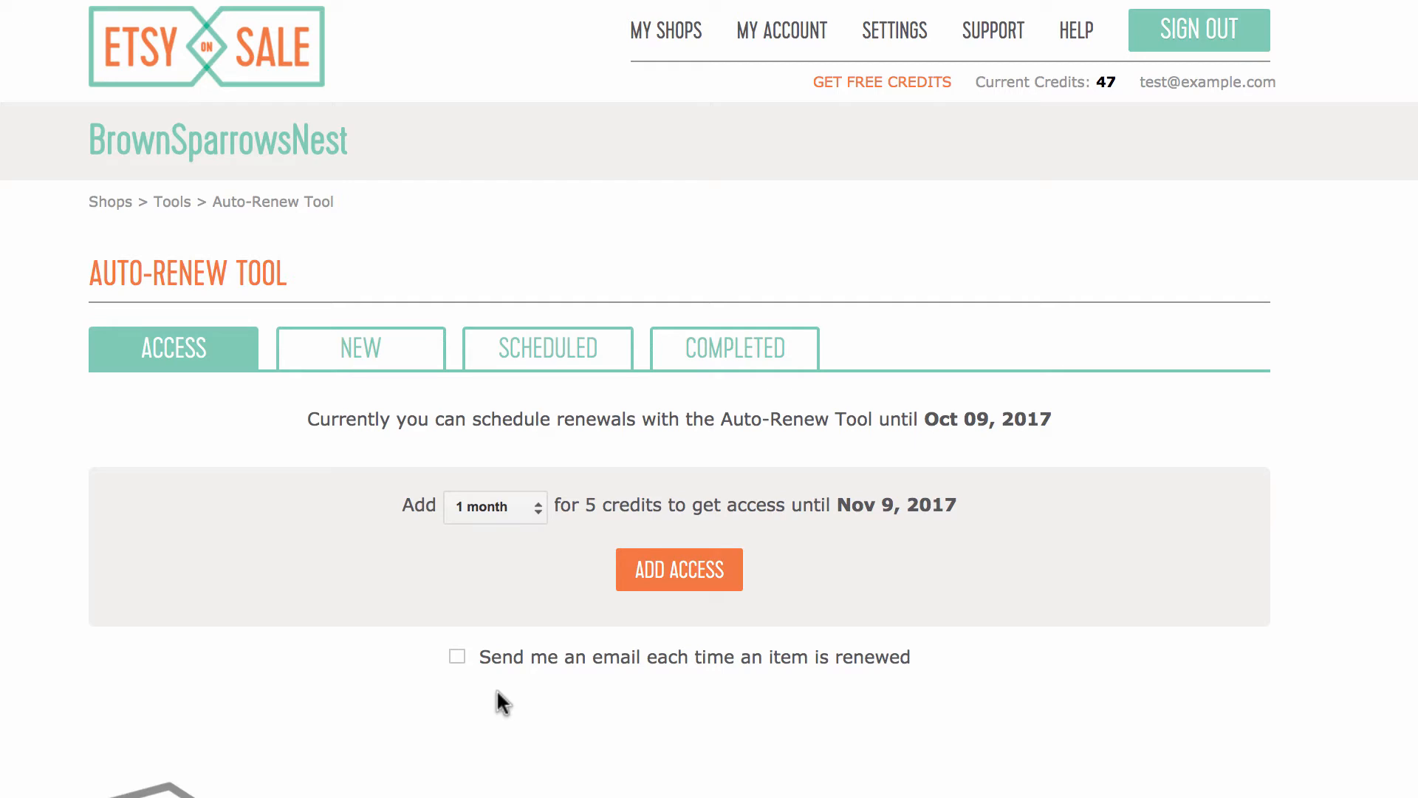
Step: Start a new auto-renewal for specific items and add the Taupe and Butterscotch Chunky Scarf by searching for "scarf"
click(352, 362)
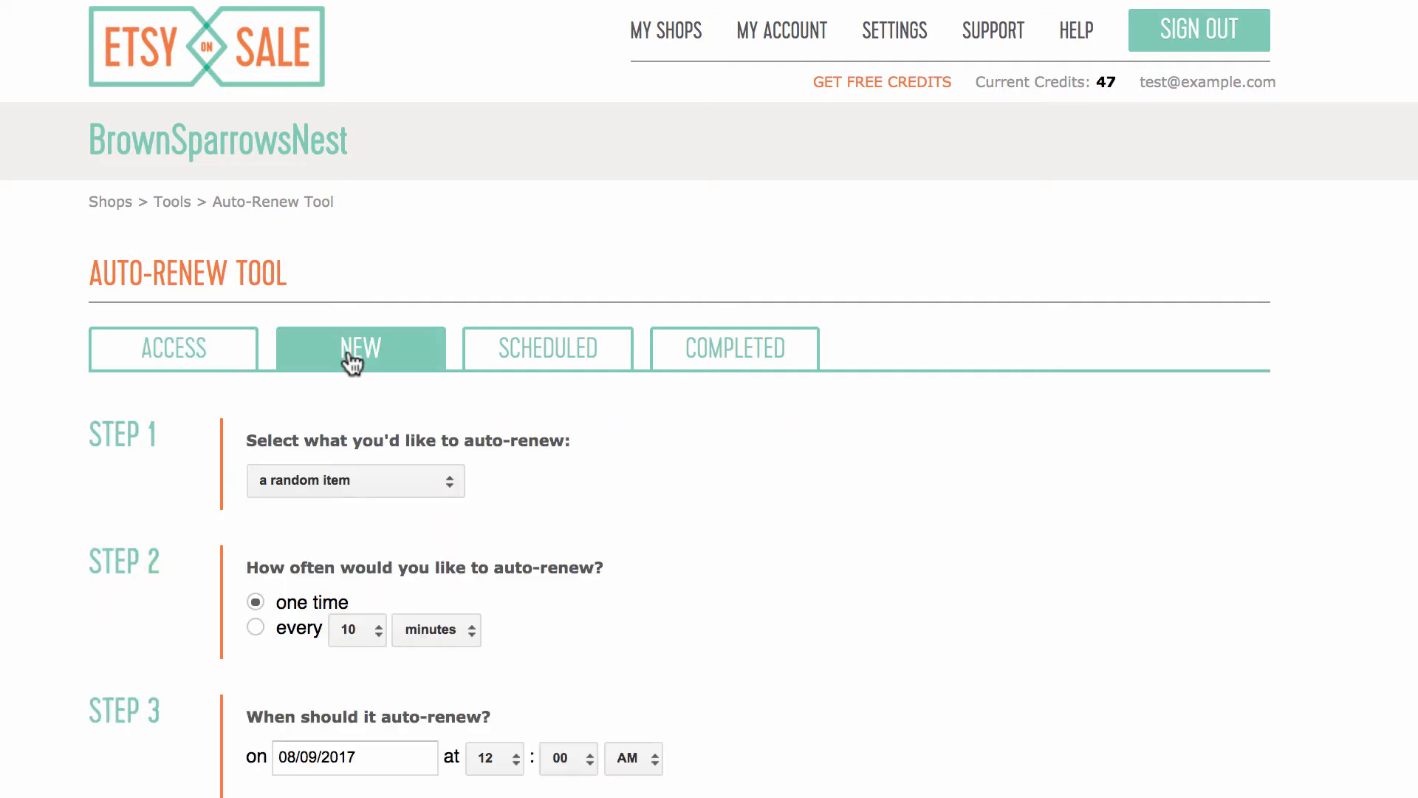
scroll(583, 551, down, 5)
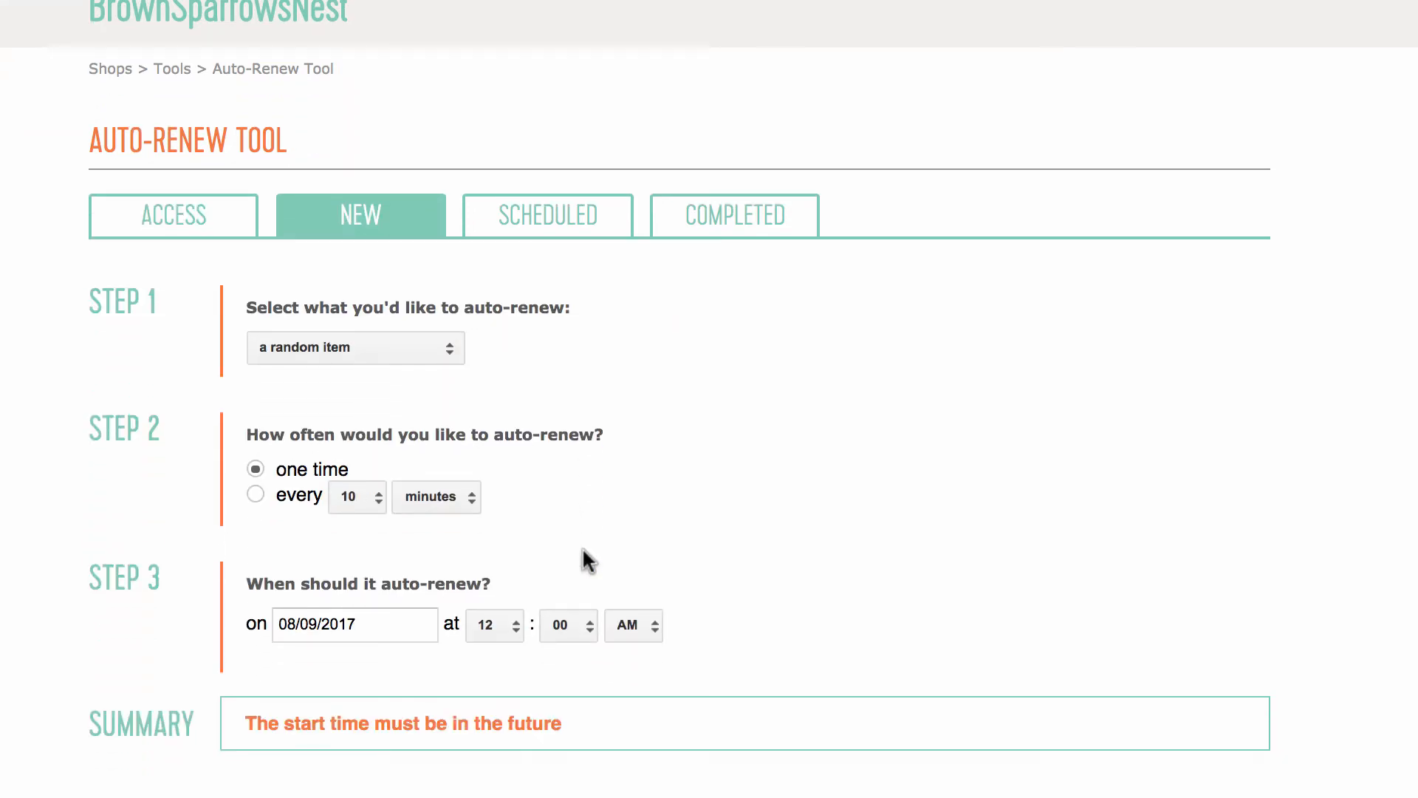
scroll(588, 562, down, 1)
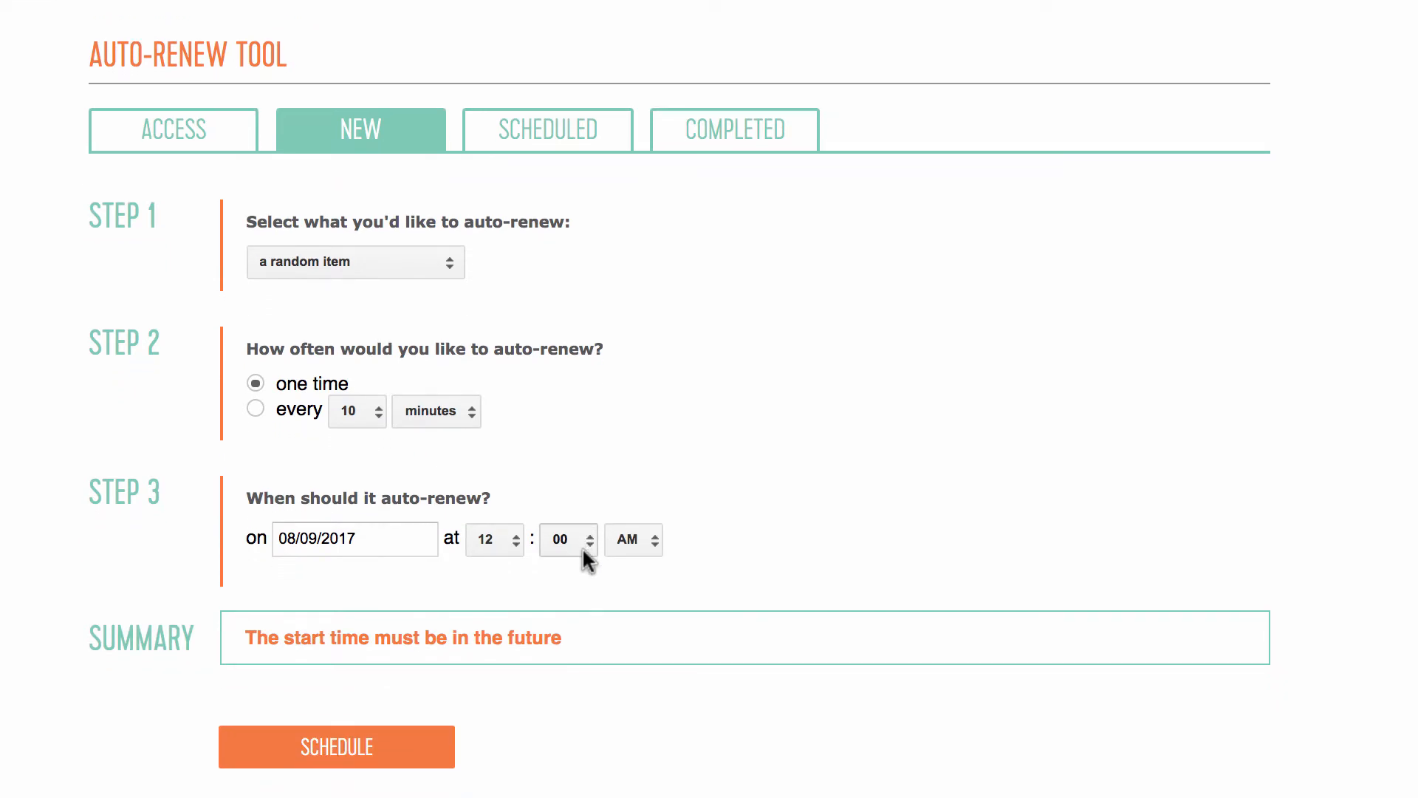
click(386, 266)
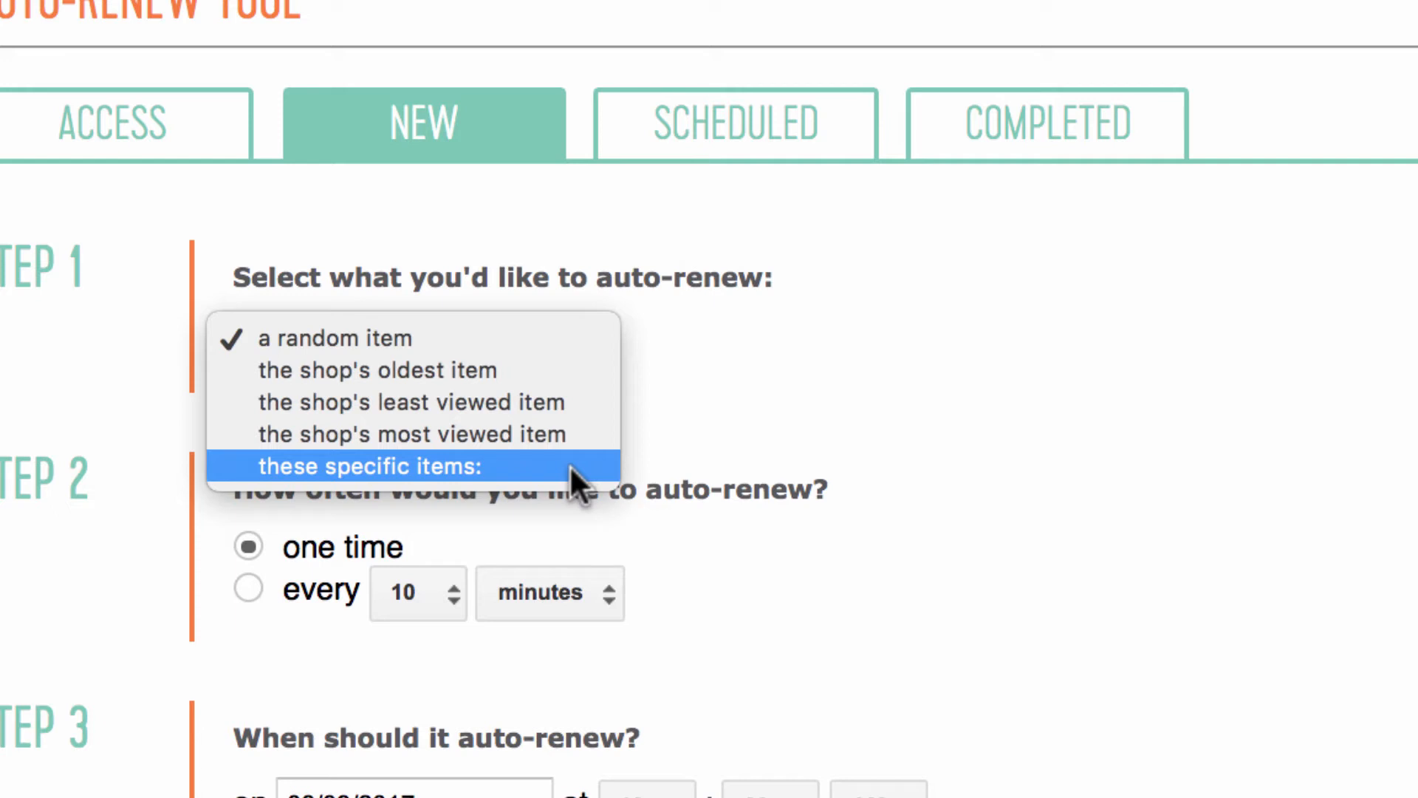
click(503, 468)
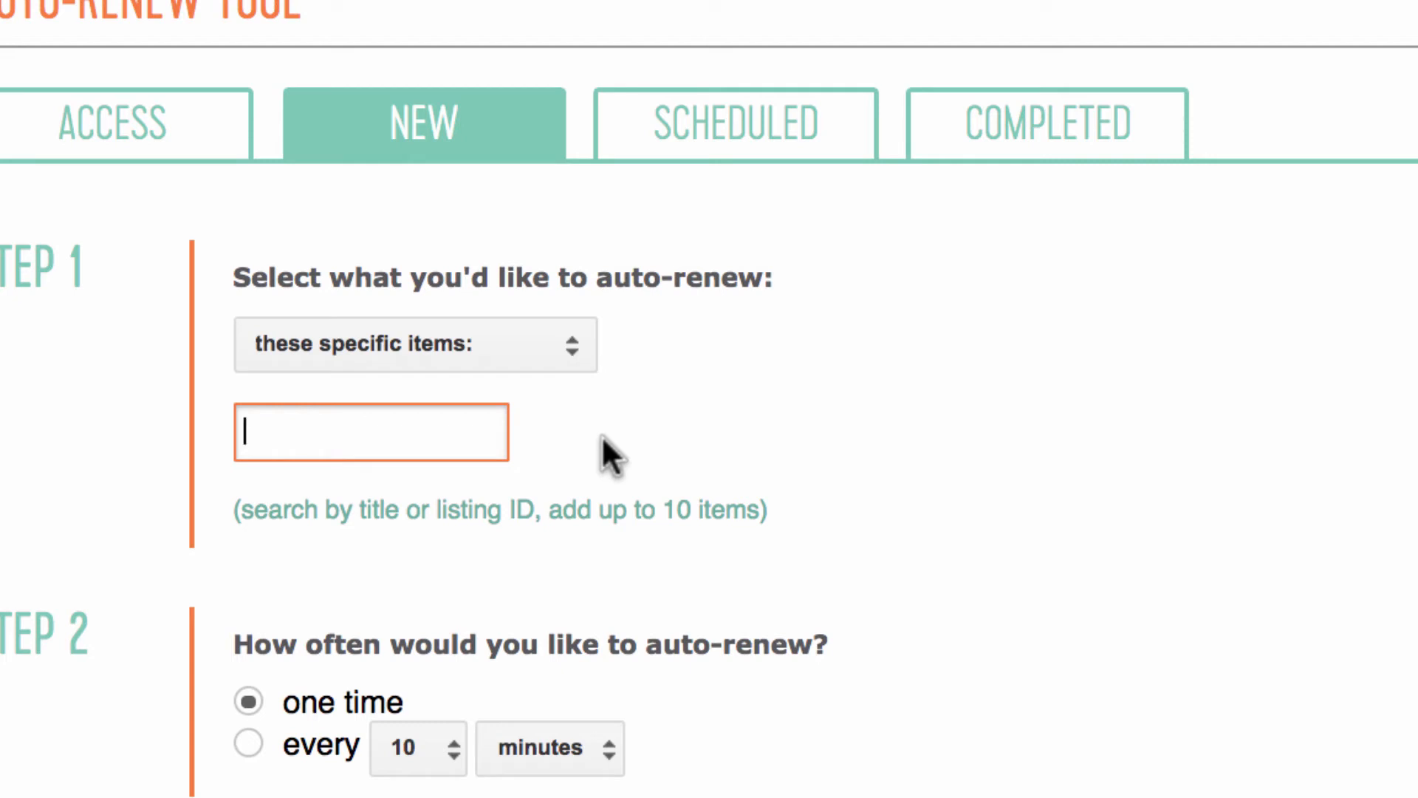
text(scarf)
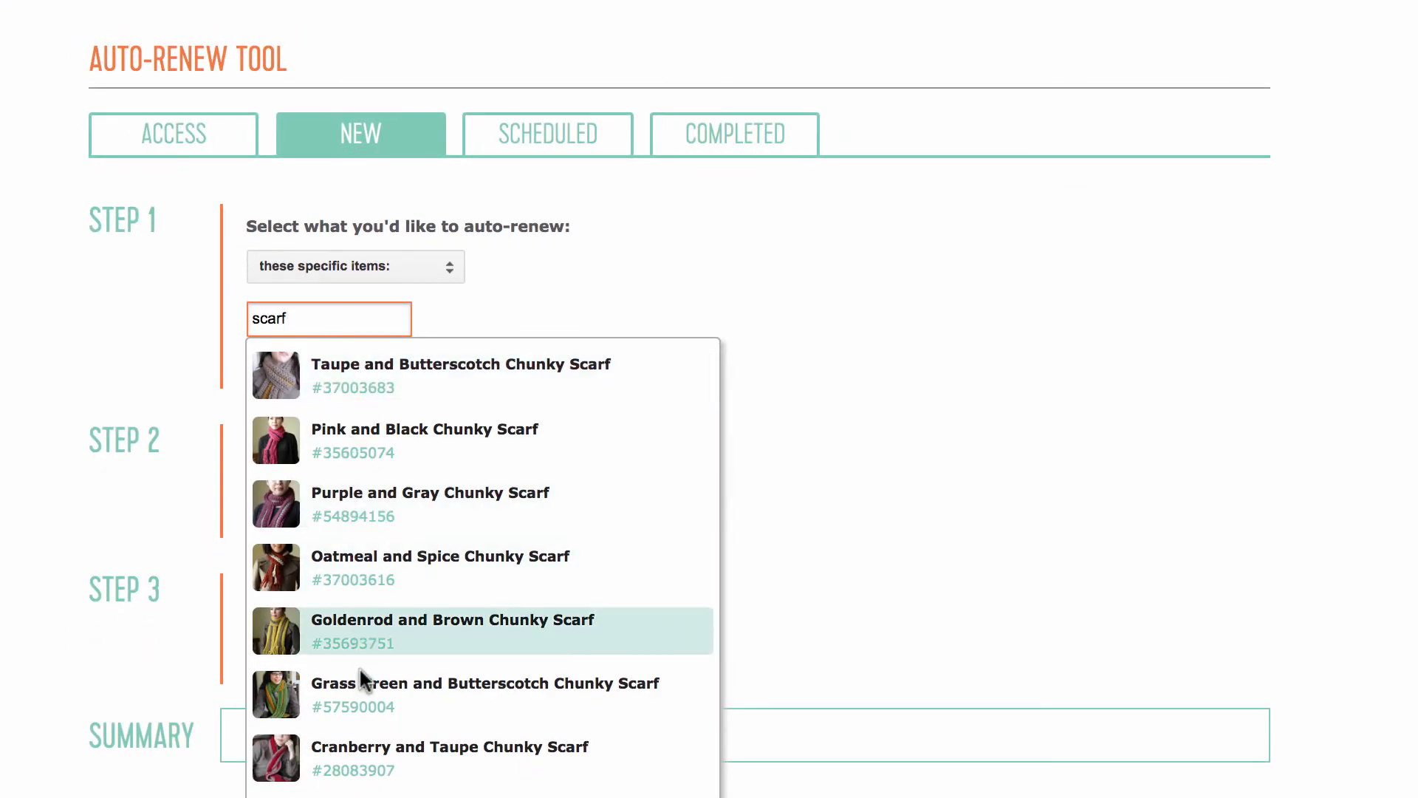
click(353, 367)
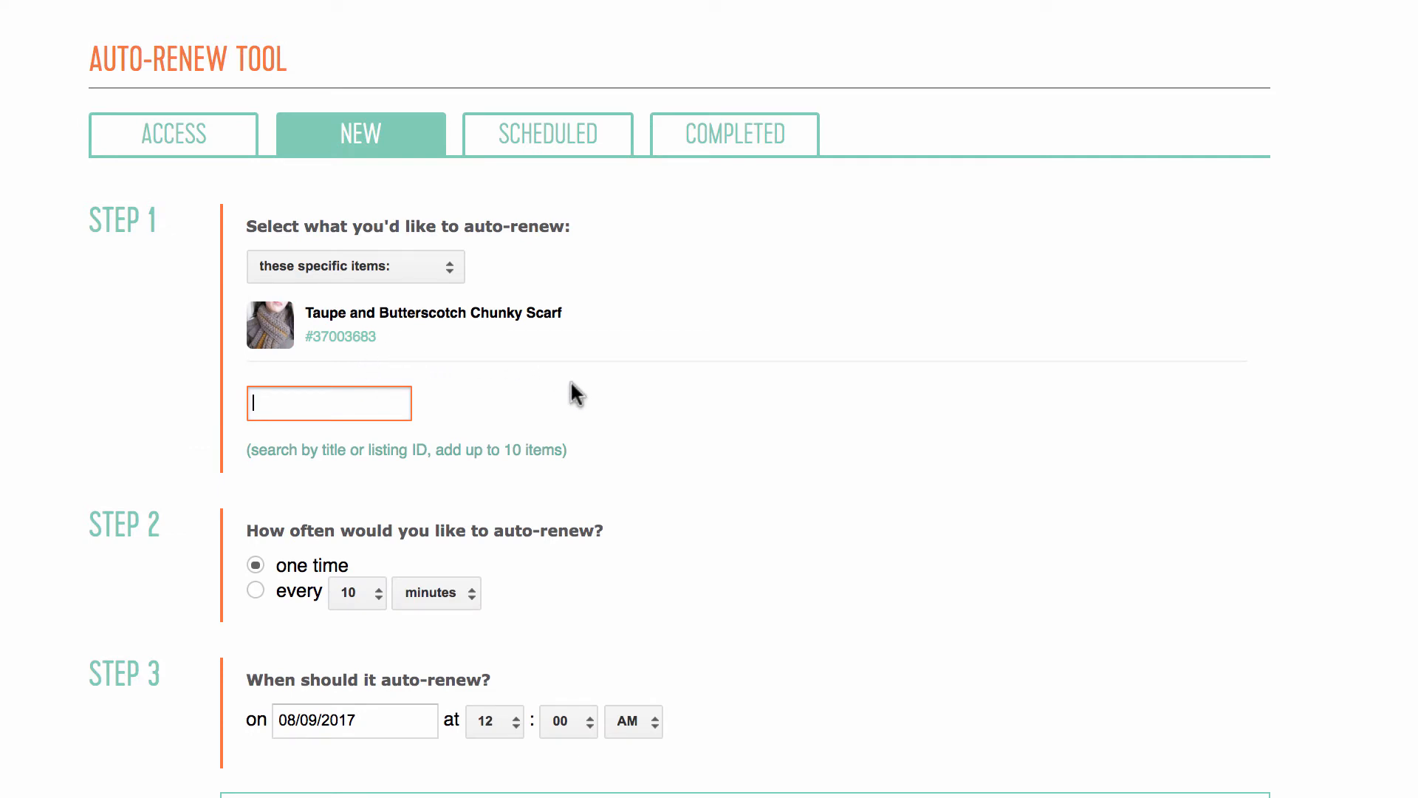
Step: Add the Pink and Black Chunky Scarf to the items to renew and delete it from the list
text(scarf)
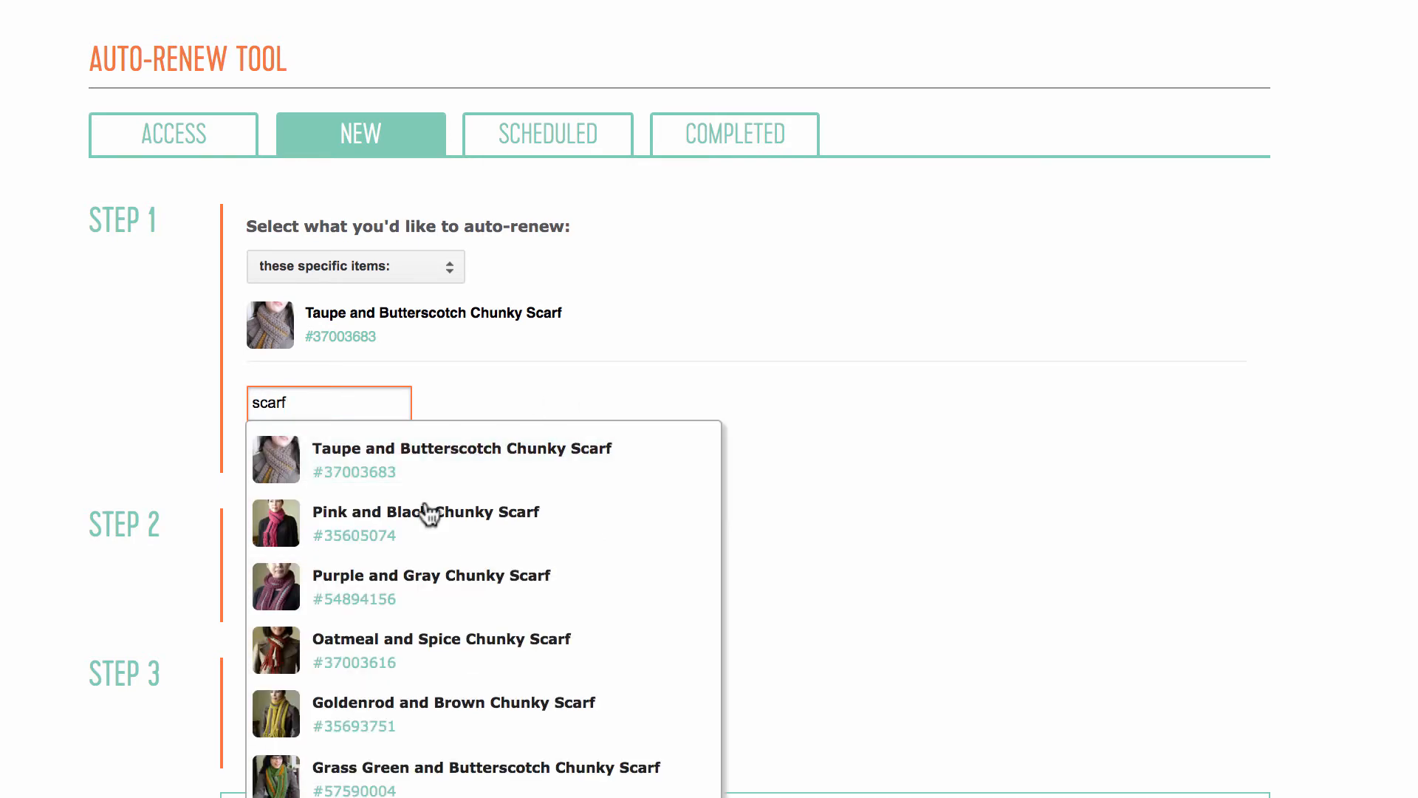
click(419, 509)
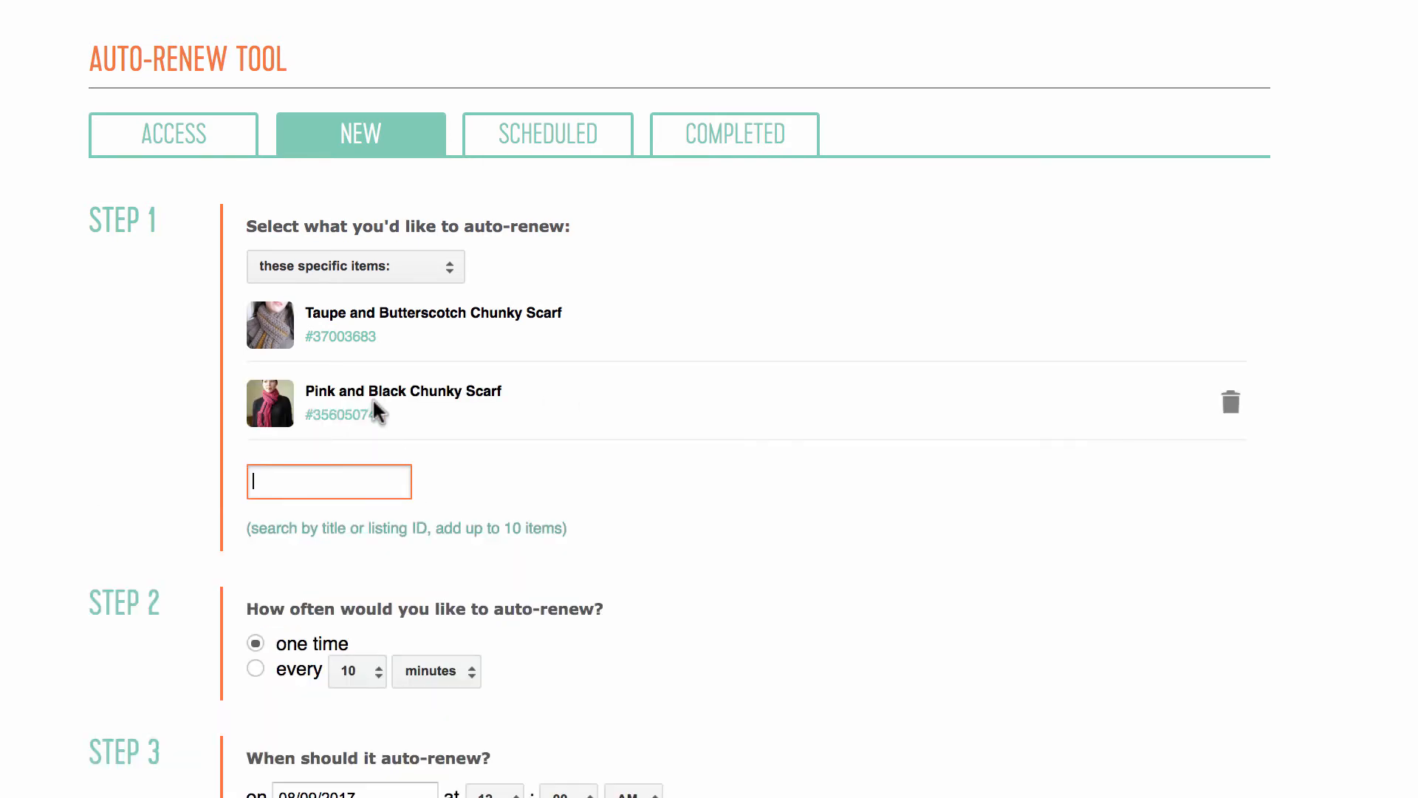
click(1231, 402)
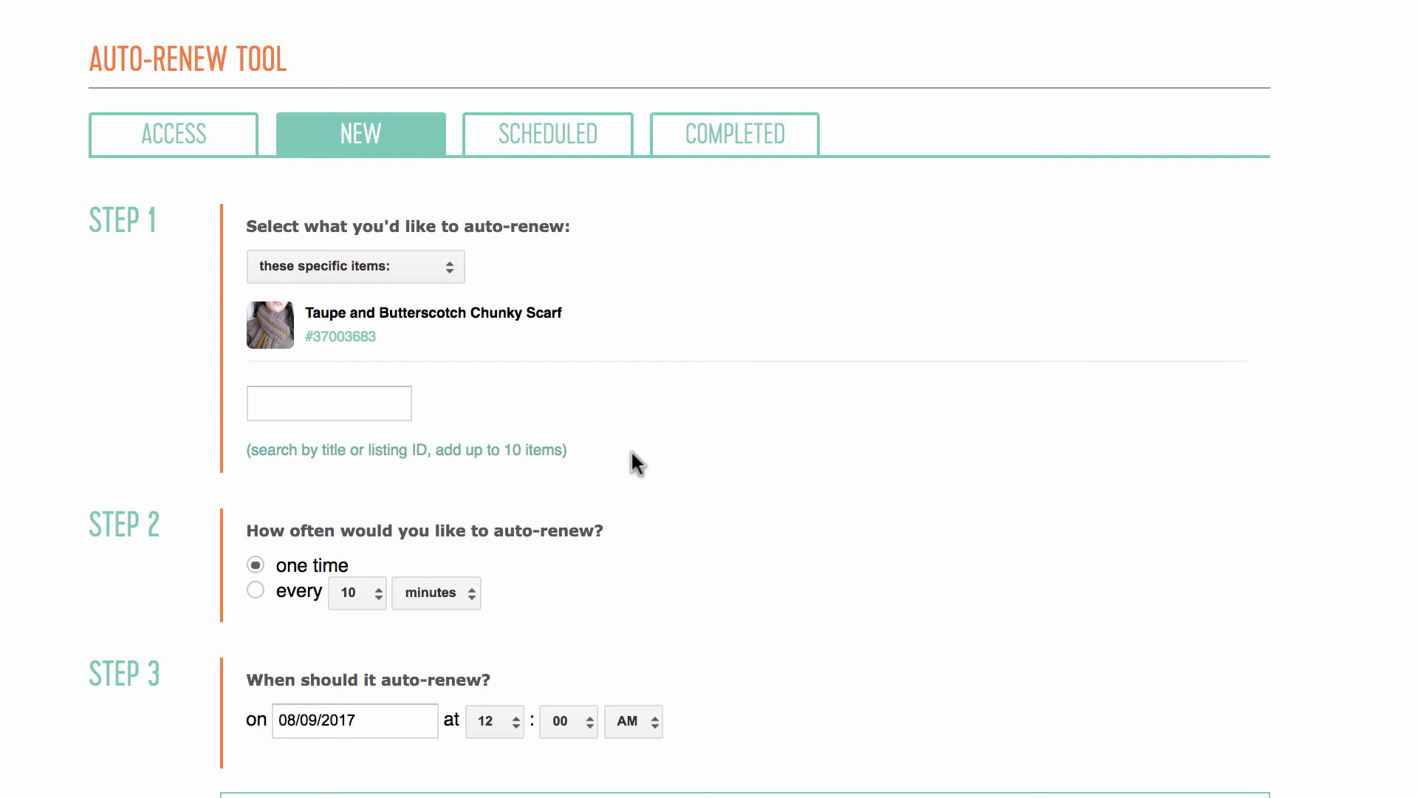
Step: Set the auto-renewal to repeat every 10 minutes instead of one time
scroll(631, 449, down, 3)
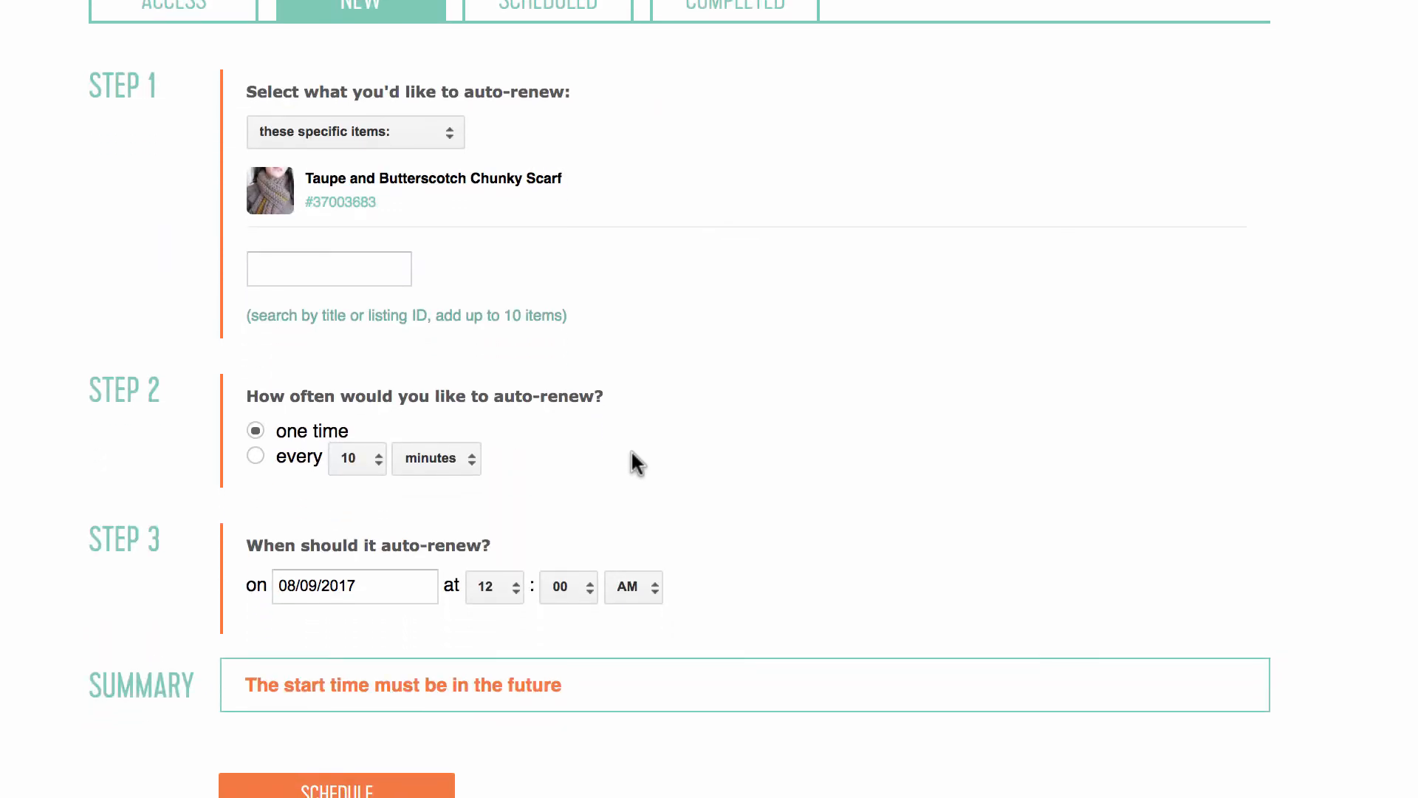
scroll(631, 449, down, 1)
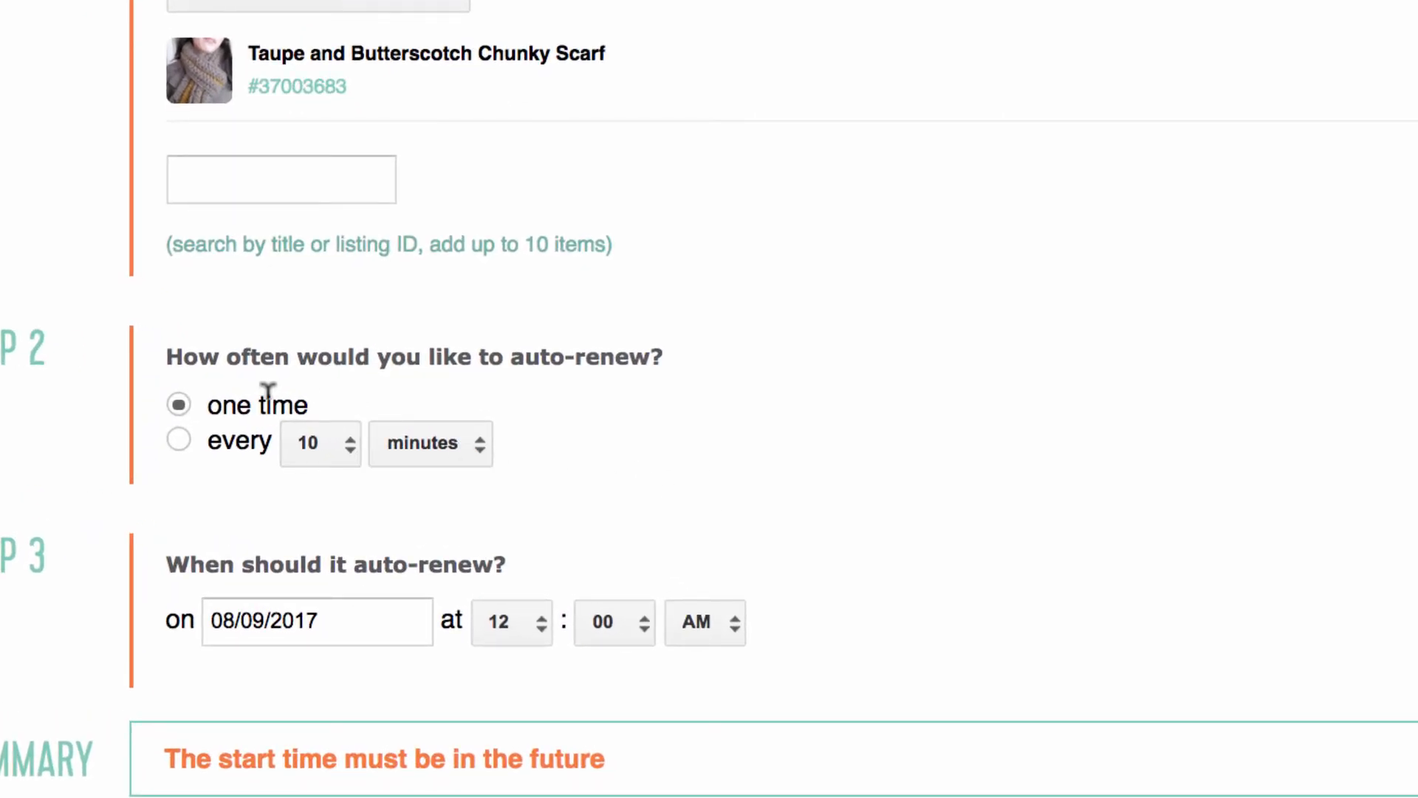
click(179, 437)
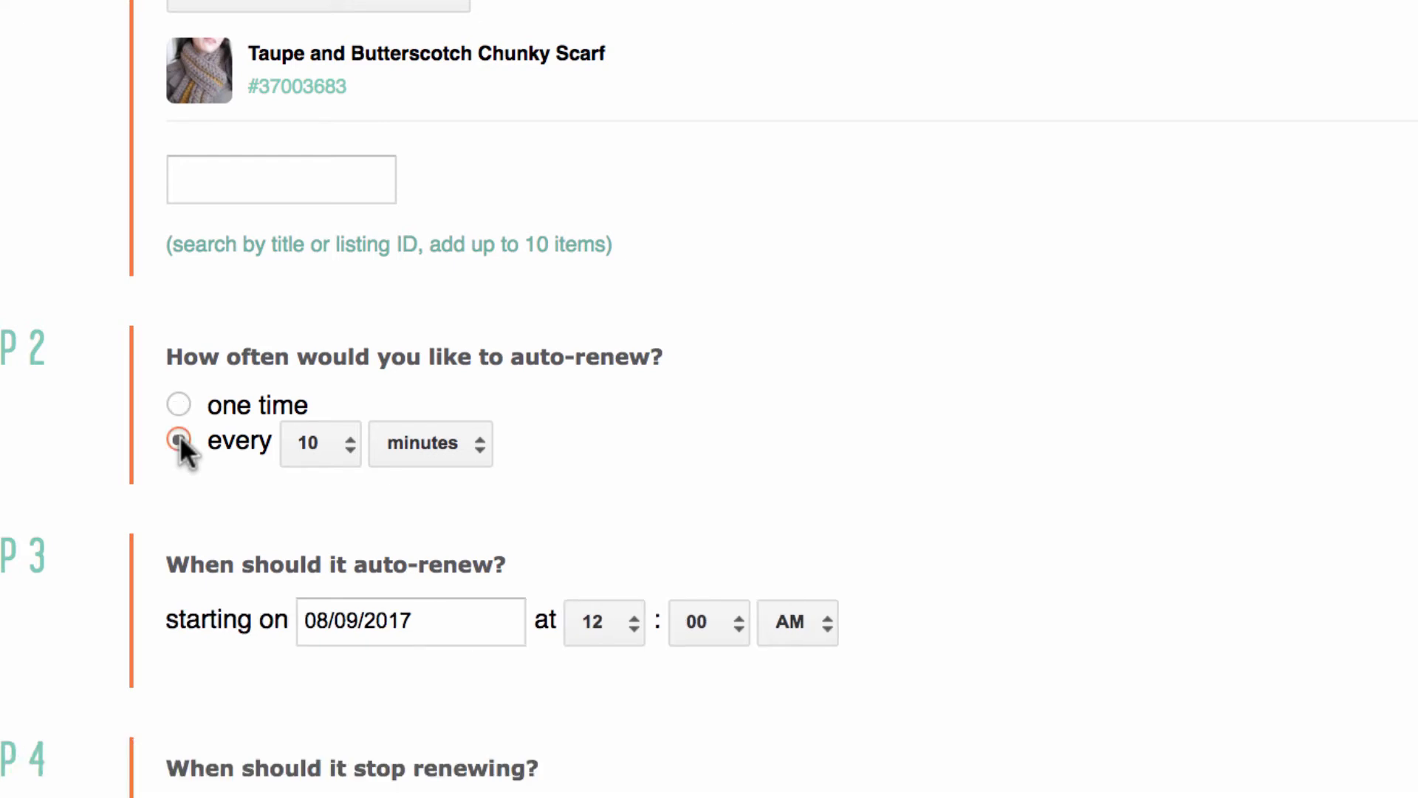
click(313, 449)
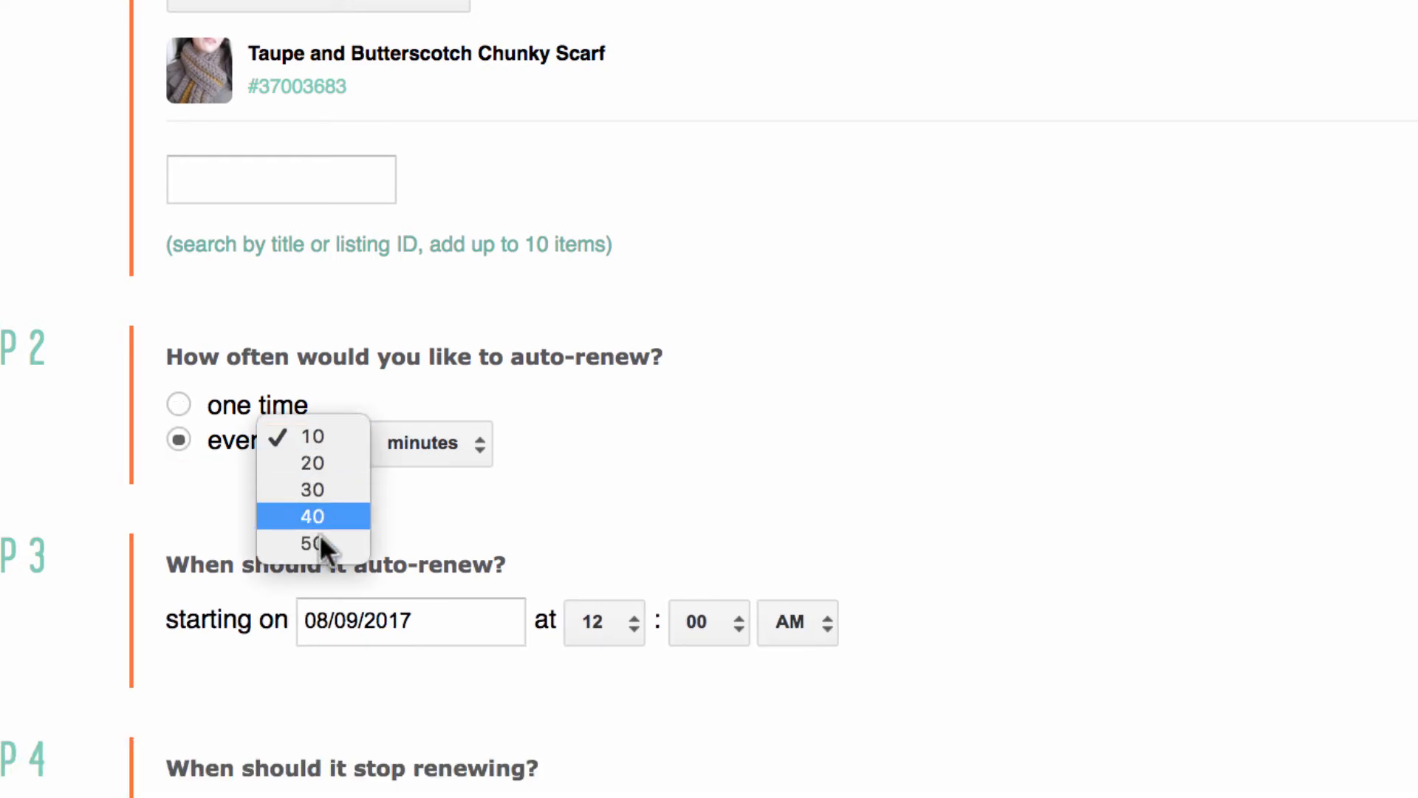
click(314, 437)
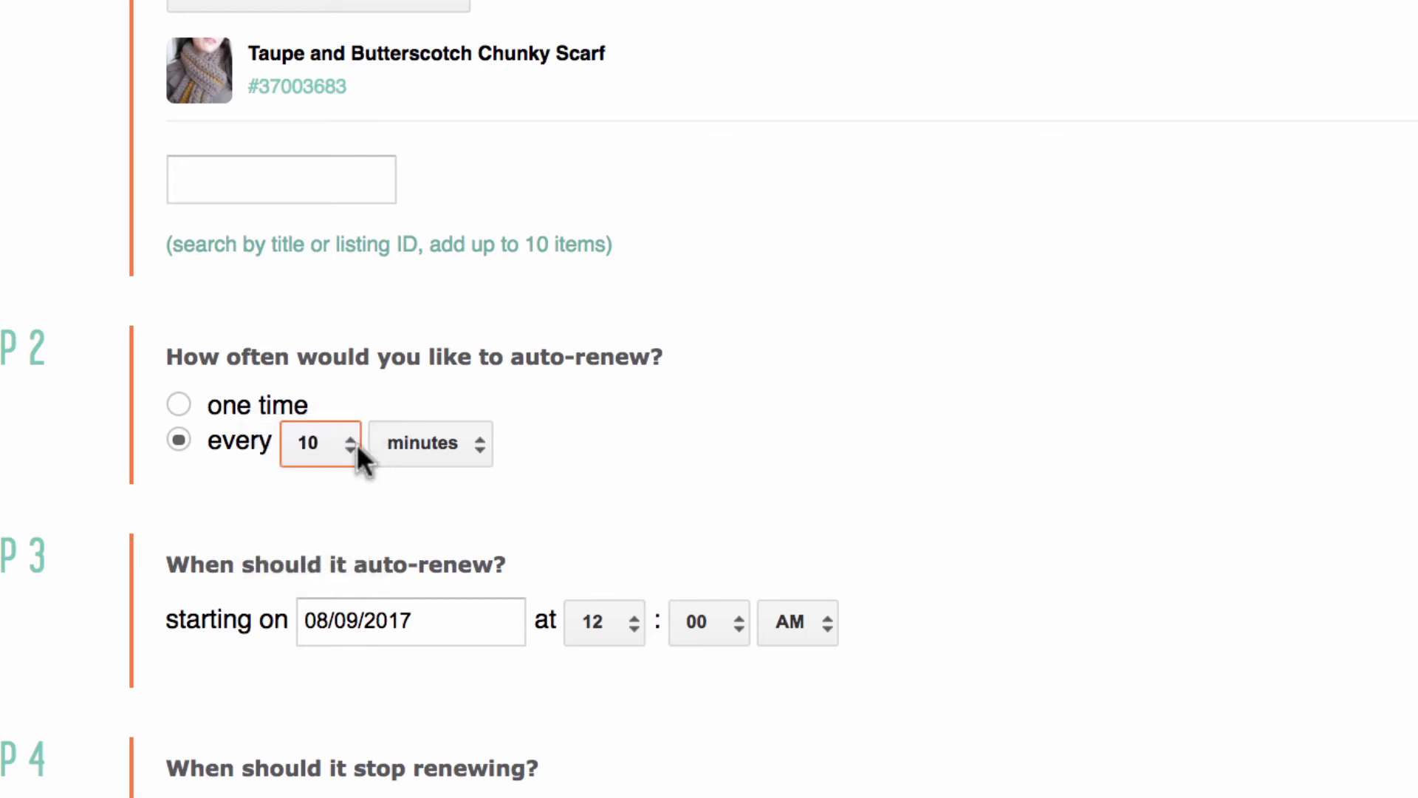
click(421, 440)
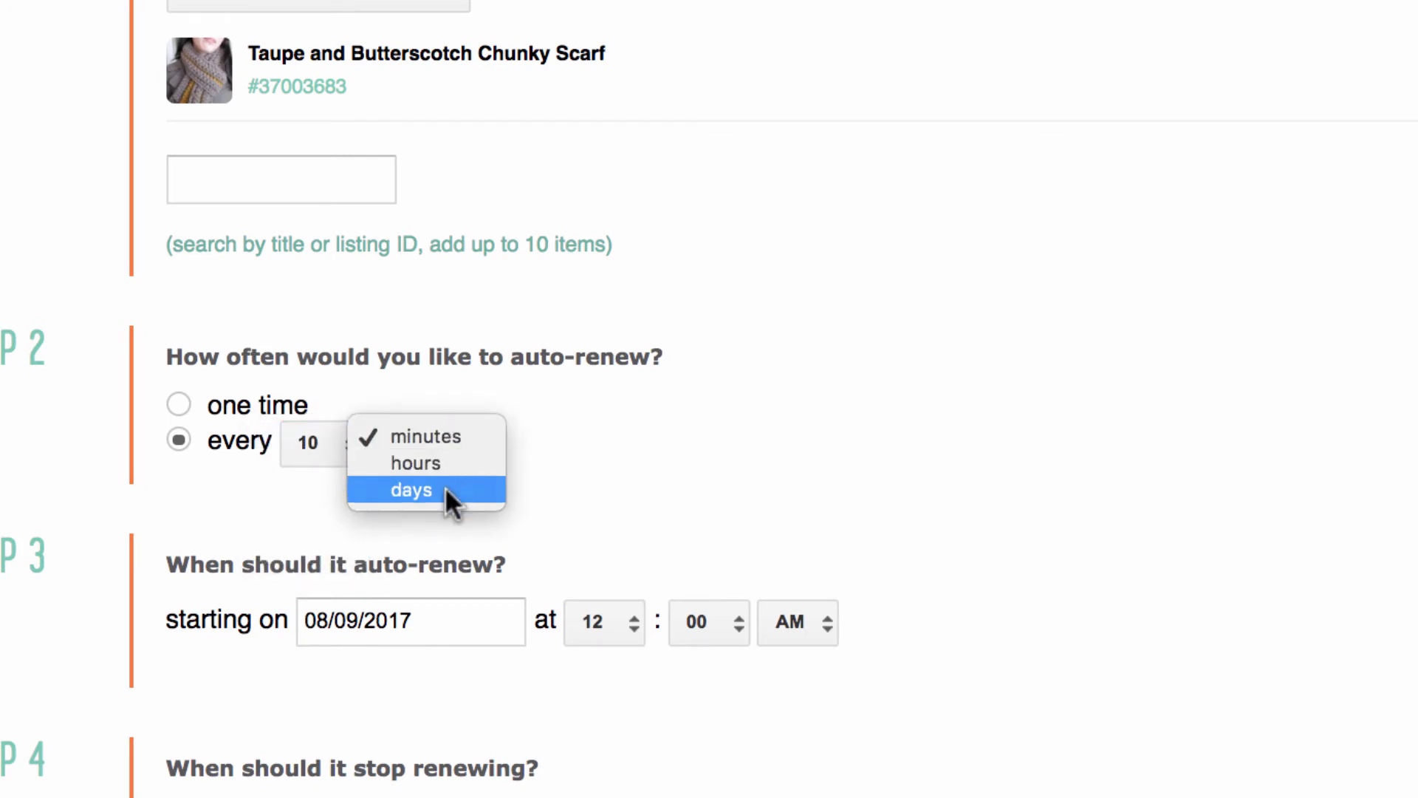
click(441, 441)
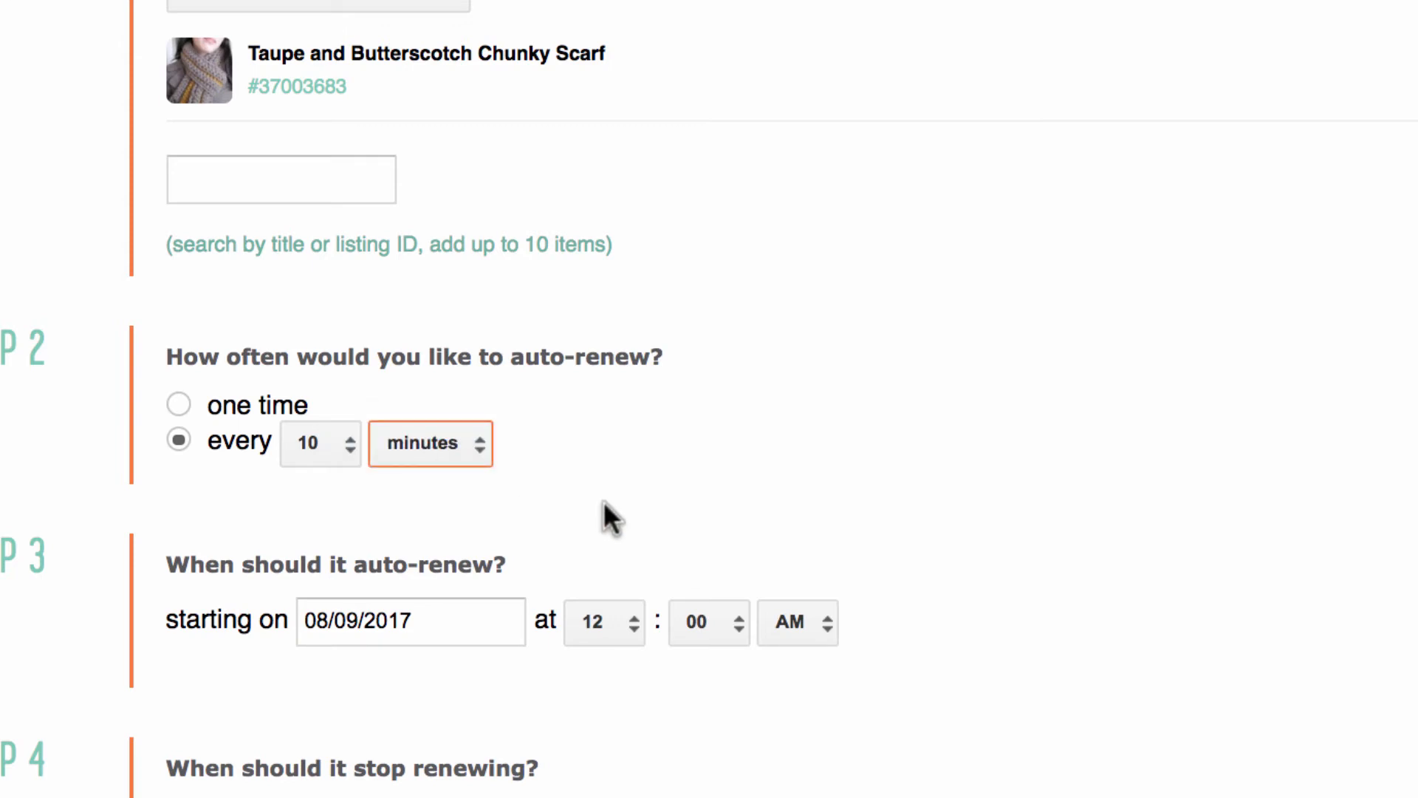
Step: Set the auto-renewal to start on 08/20/2017 at 3:00 PM
scroll(607, 517, down, 3)
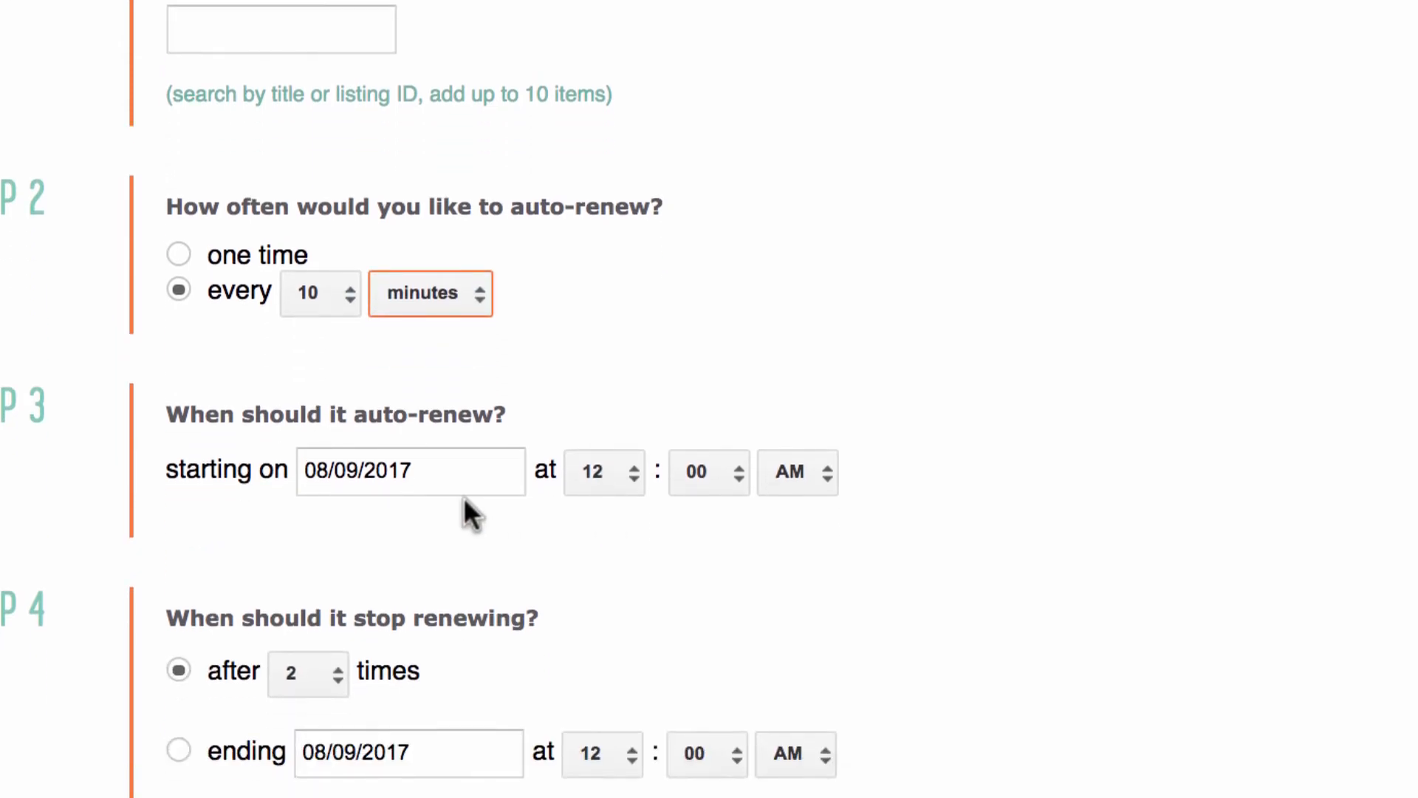
click(510, 465)
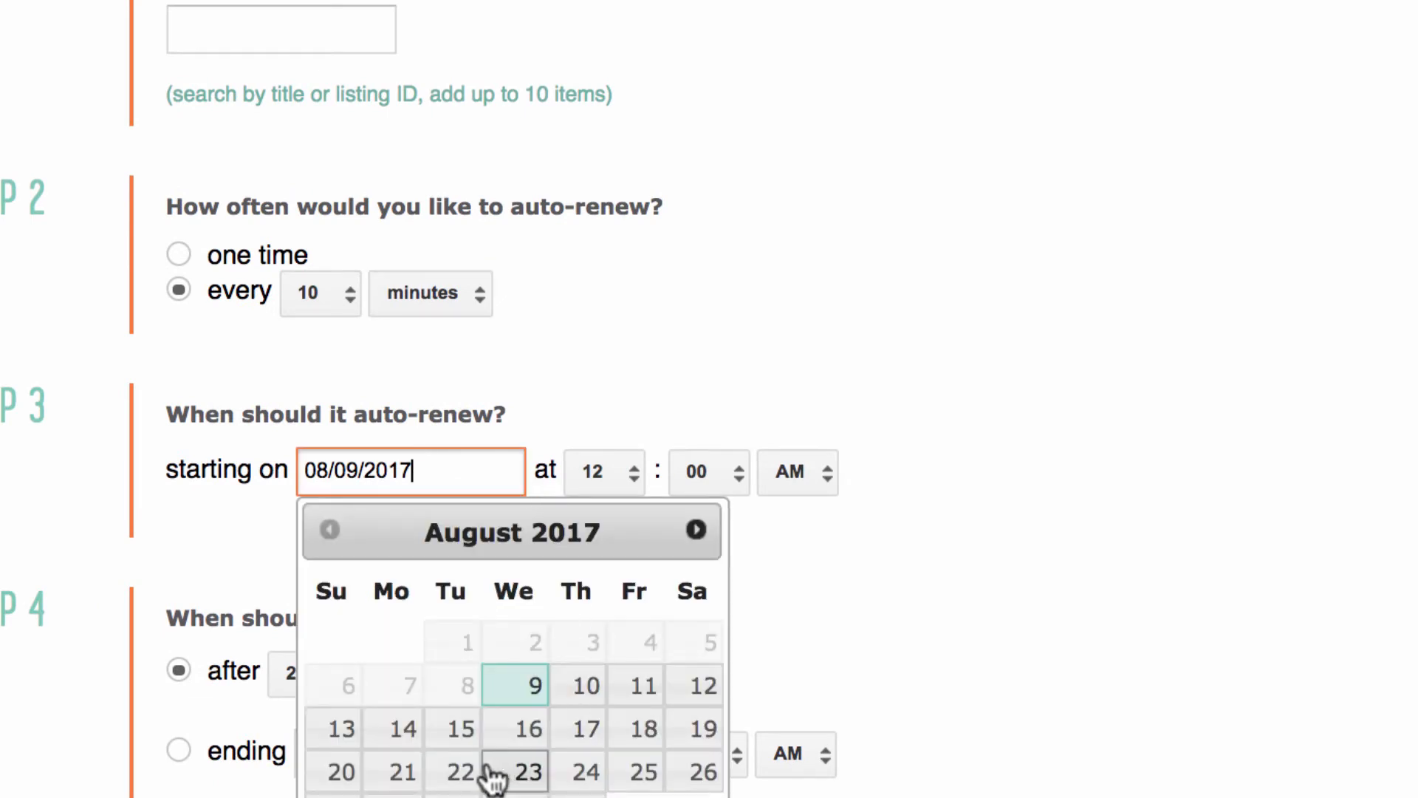
click(347, 770)
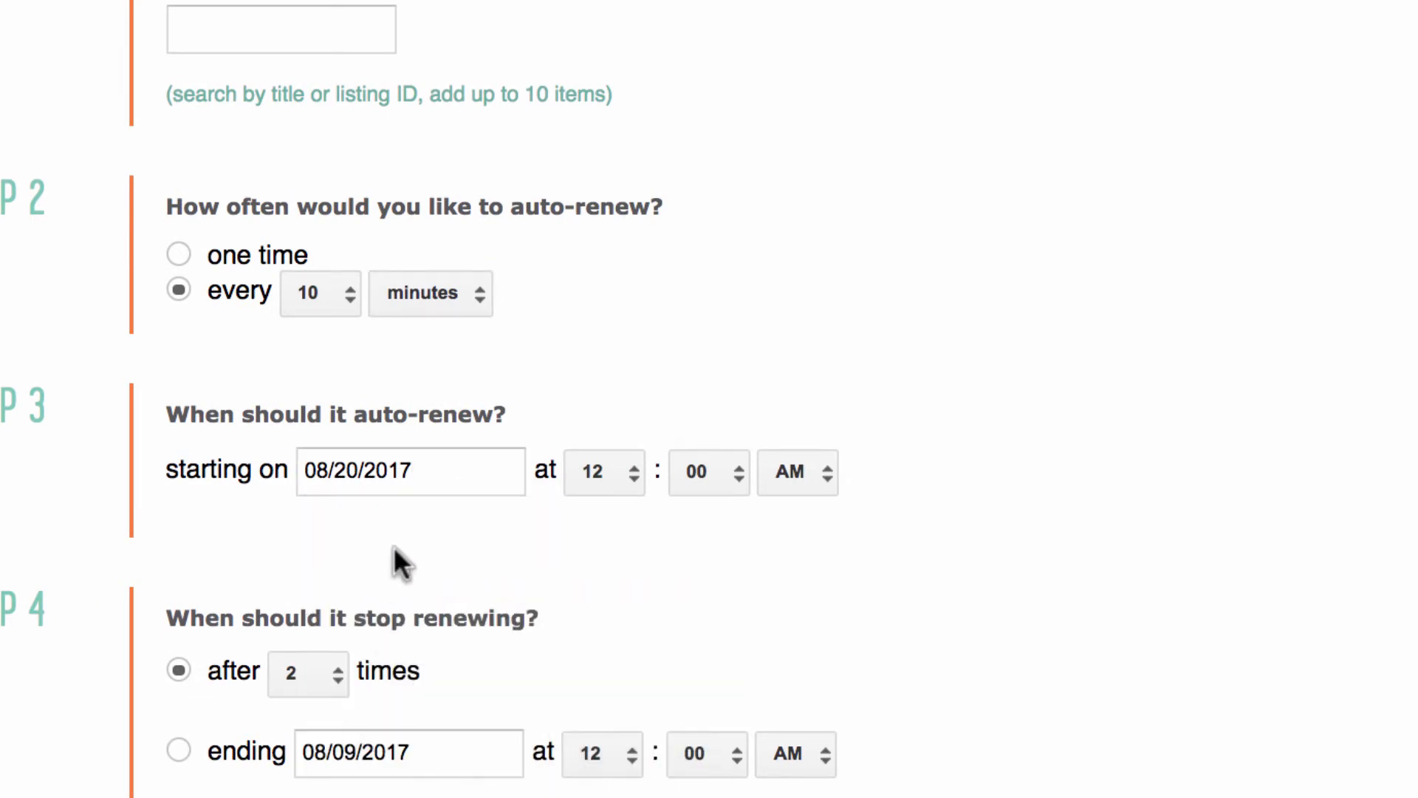
click(798, 473)
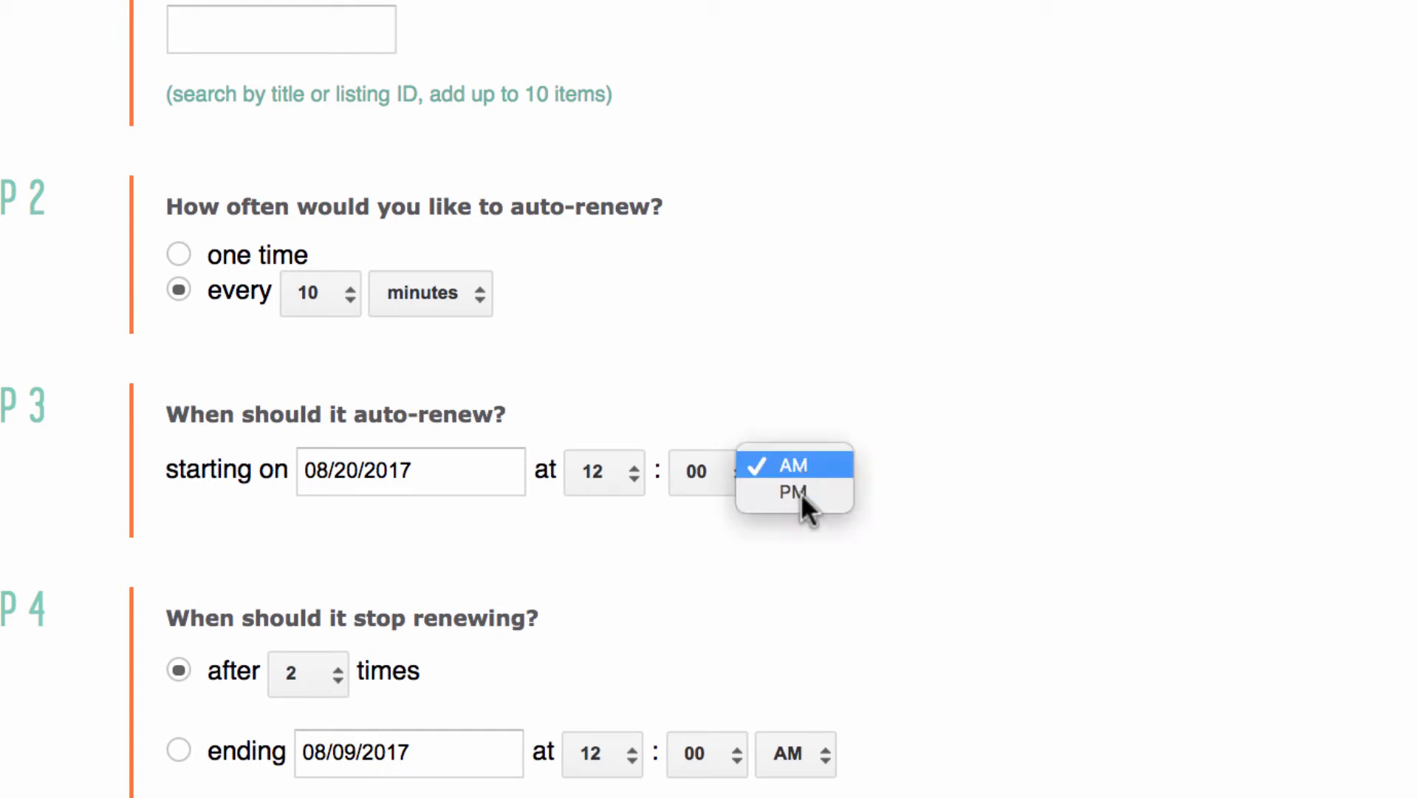
click(801, 489)
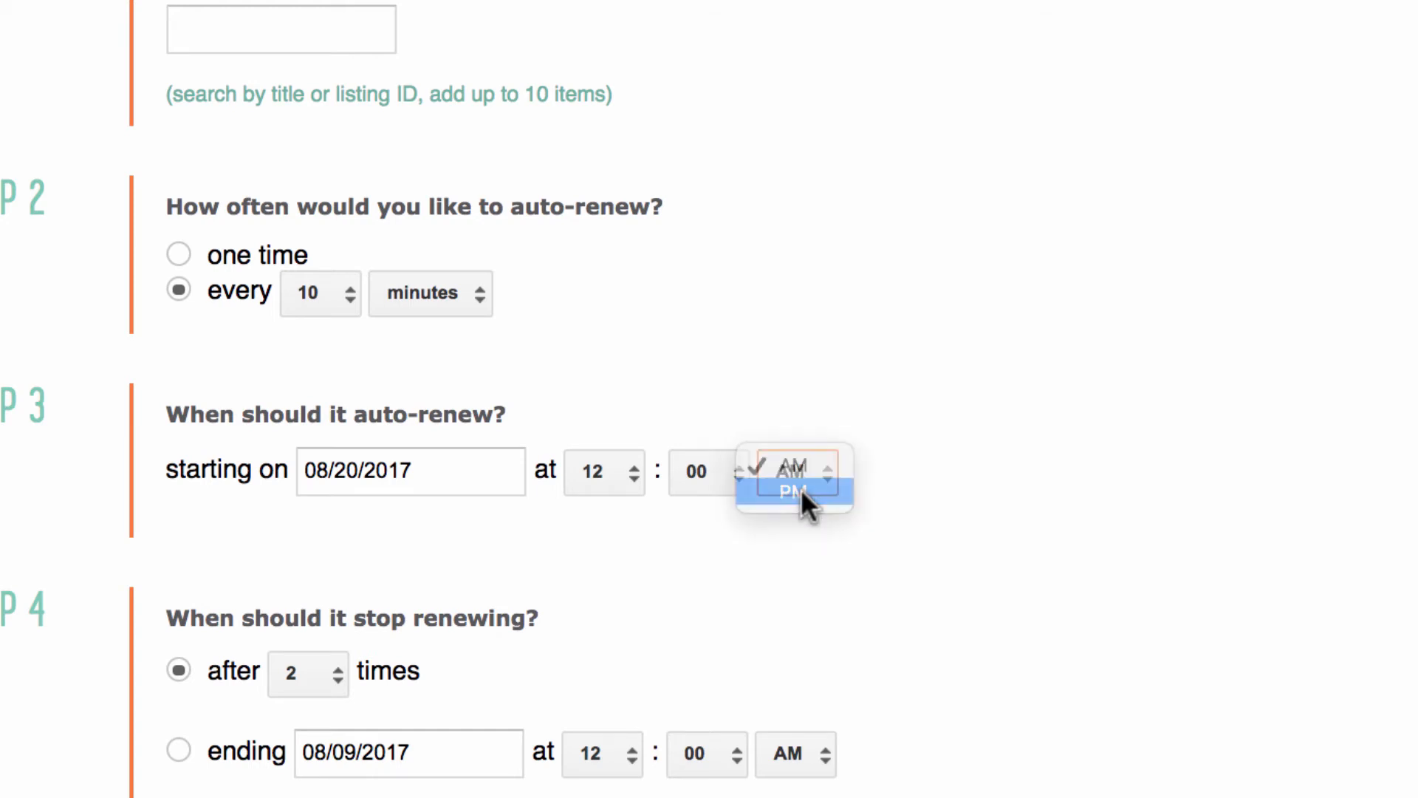
click(588, 469)
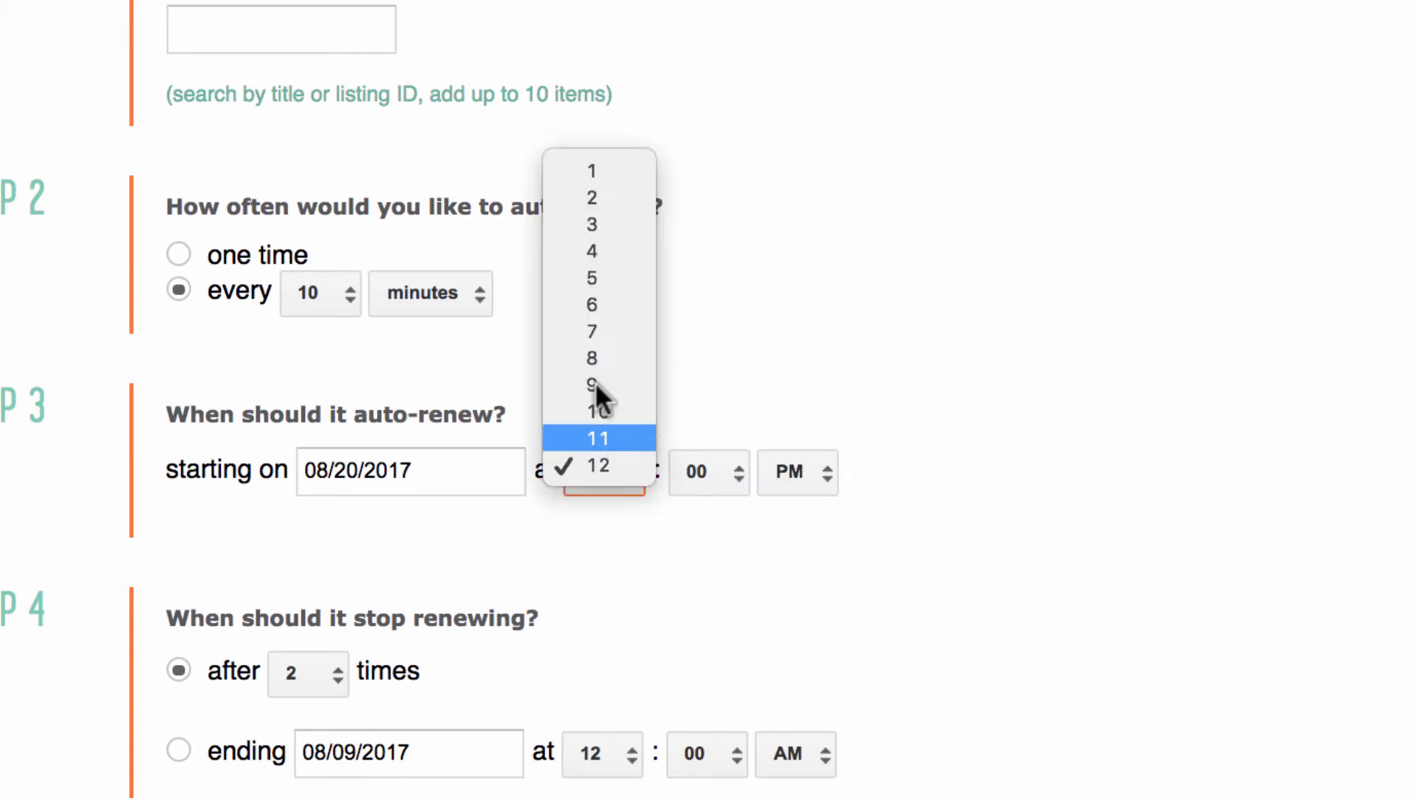
click(601, 225)
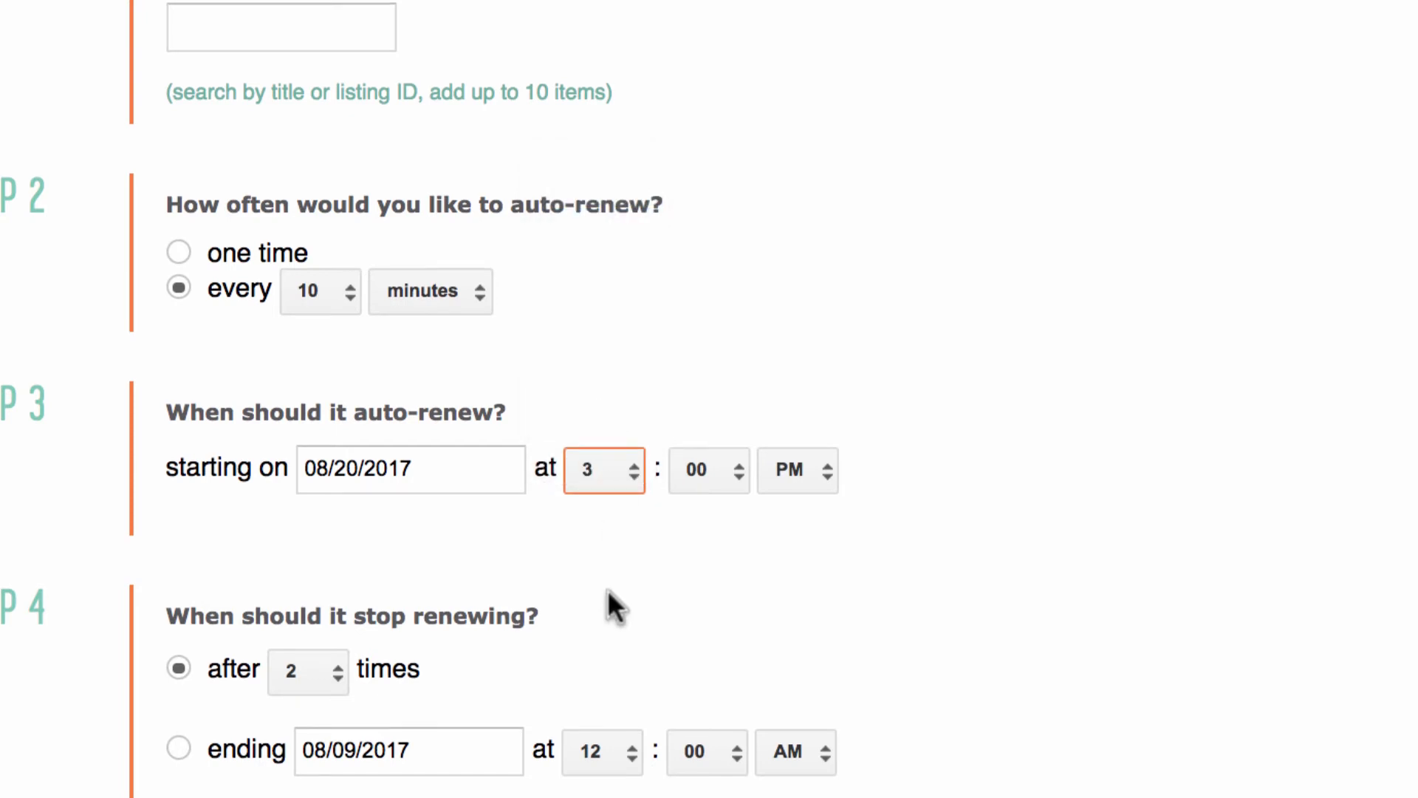
Step: Set the auto-renewal to stop after 20 times and schedule it
scroll(607, 589, down, 2)
click(325, 593)
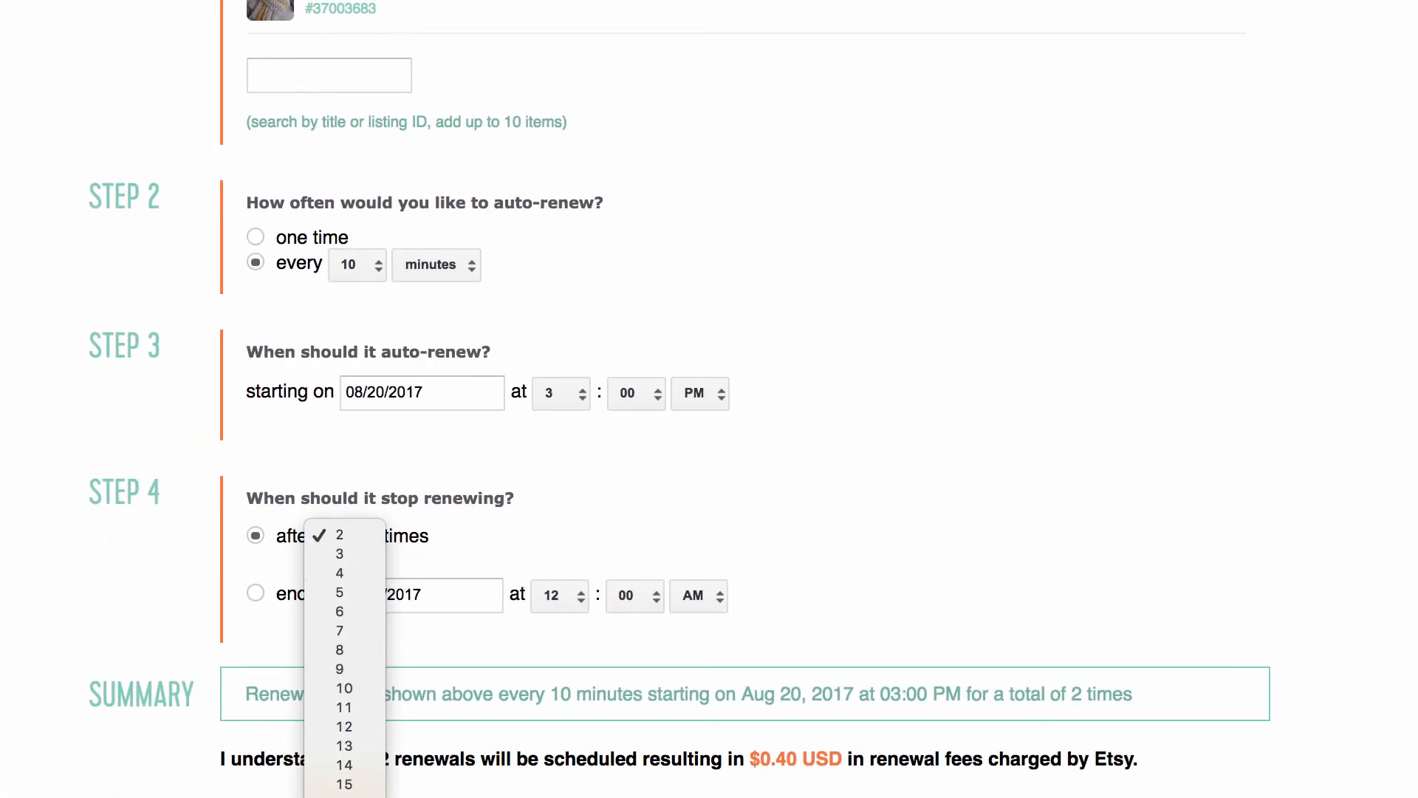
click(347, 797)
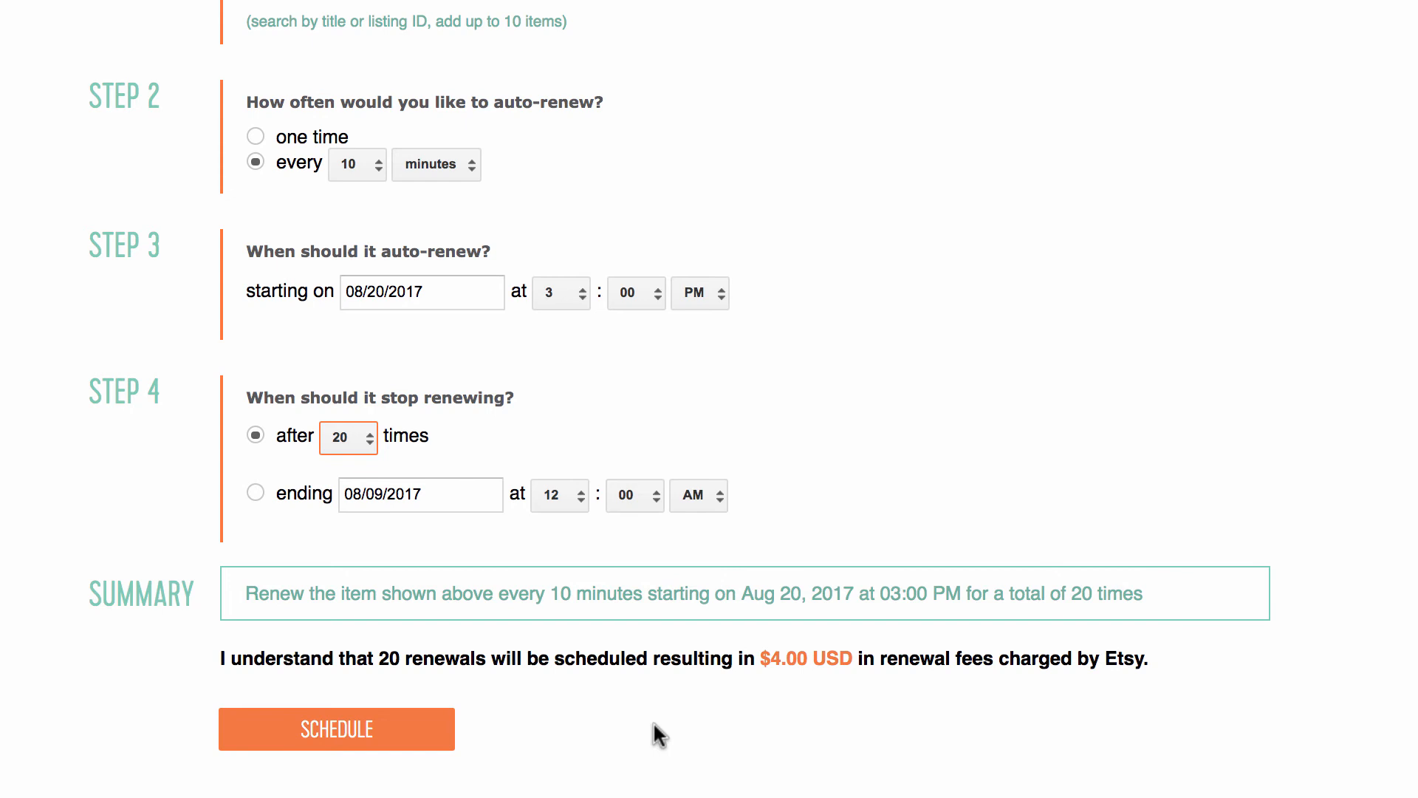
click(352, 733)
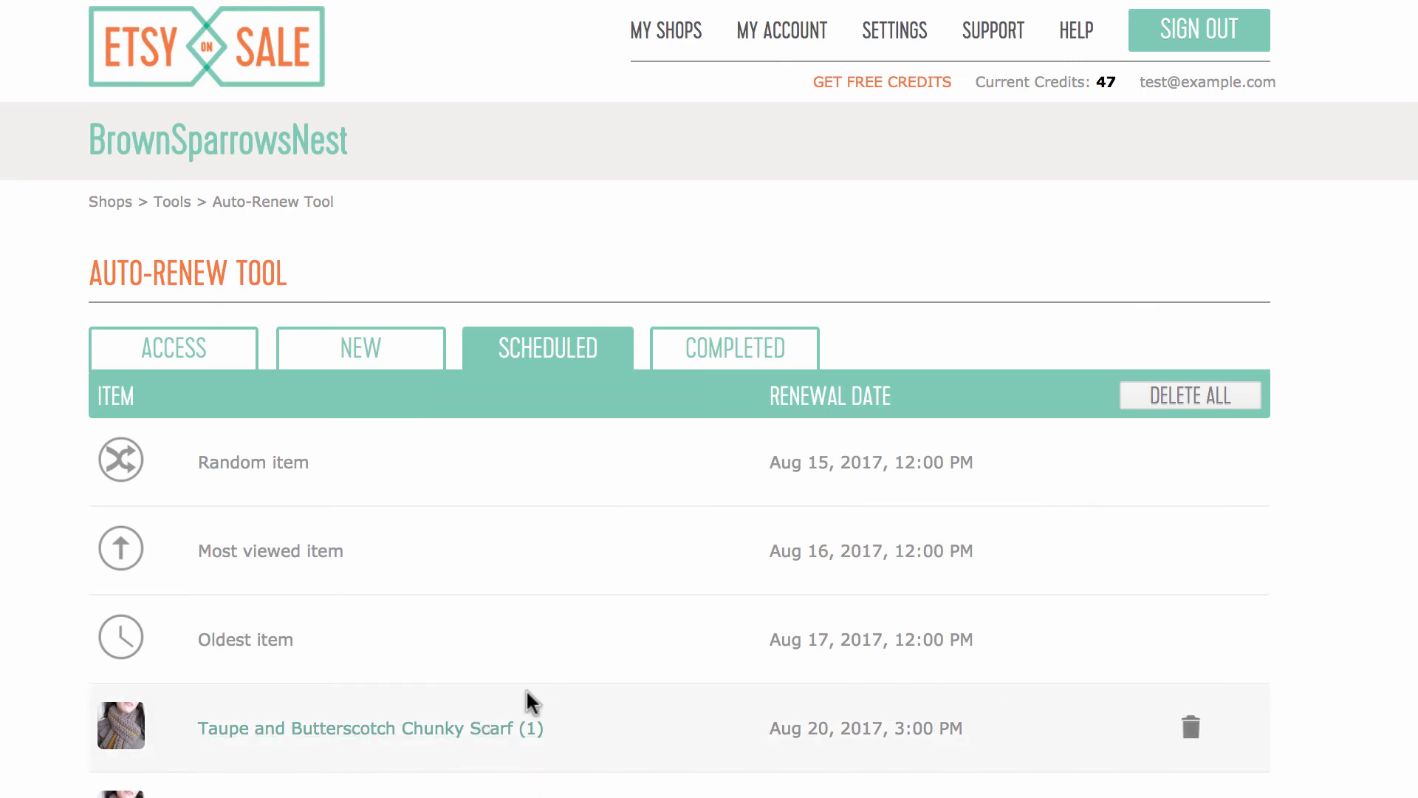
Step: Delete the Taupe and Butterscotch Chunky Scarf renewal scheduled for Aug 20, 2017, 3:10 PM
scroll(533, 689, down, 4)
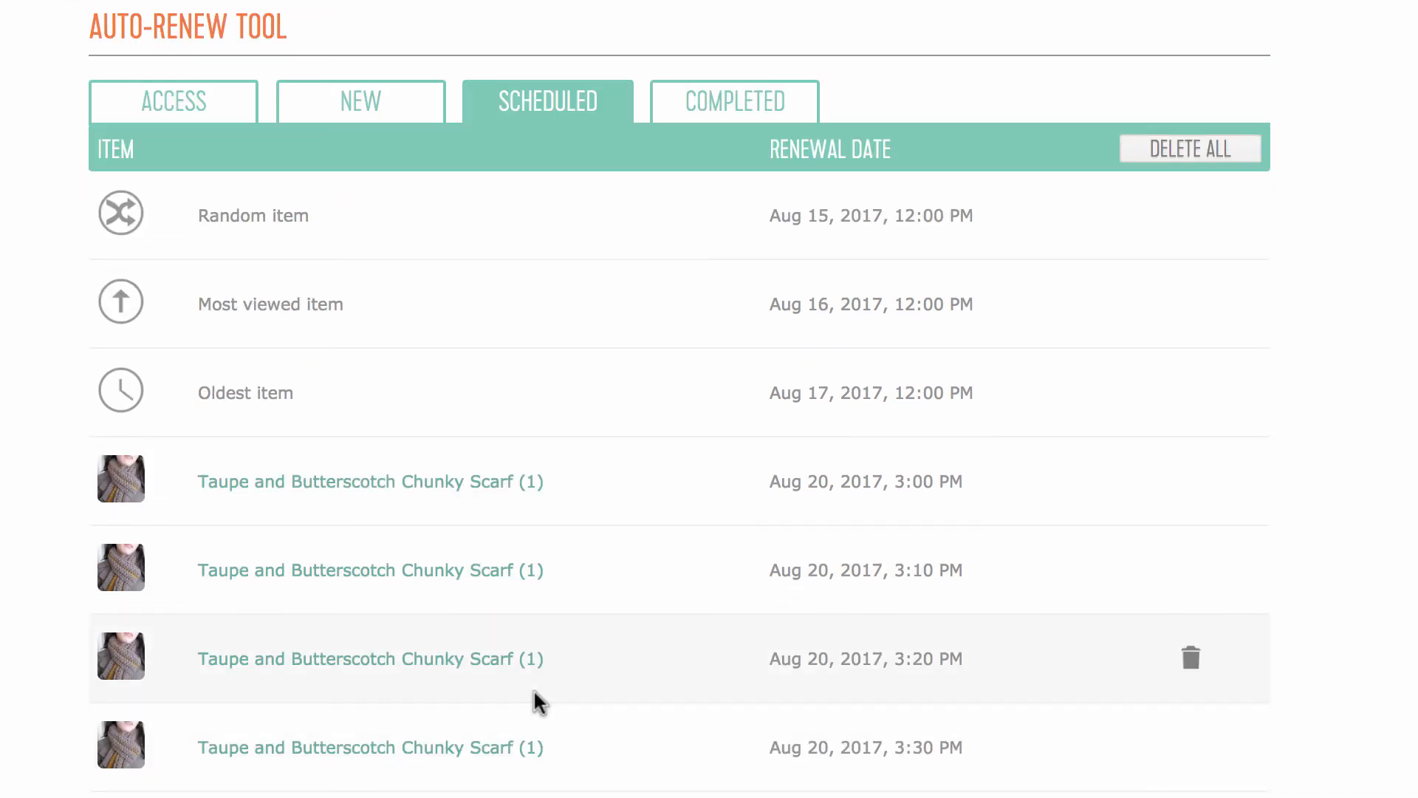
scroll(533, 690, down, 5)
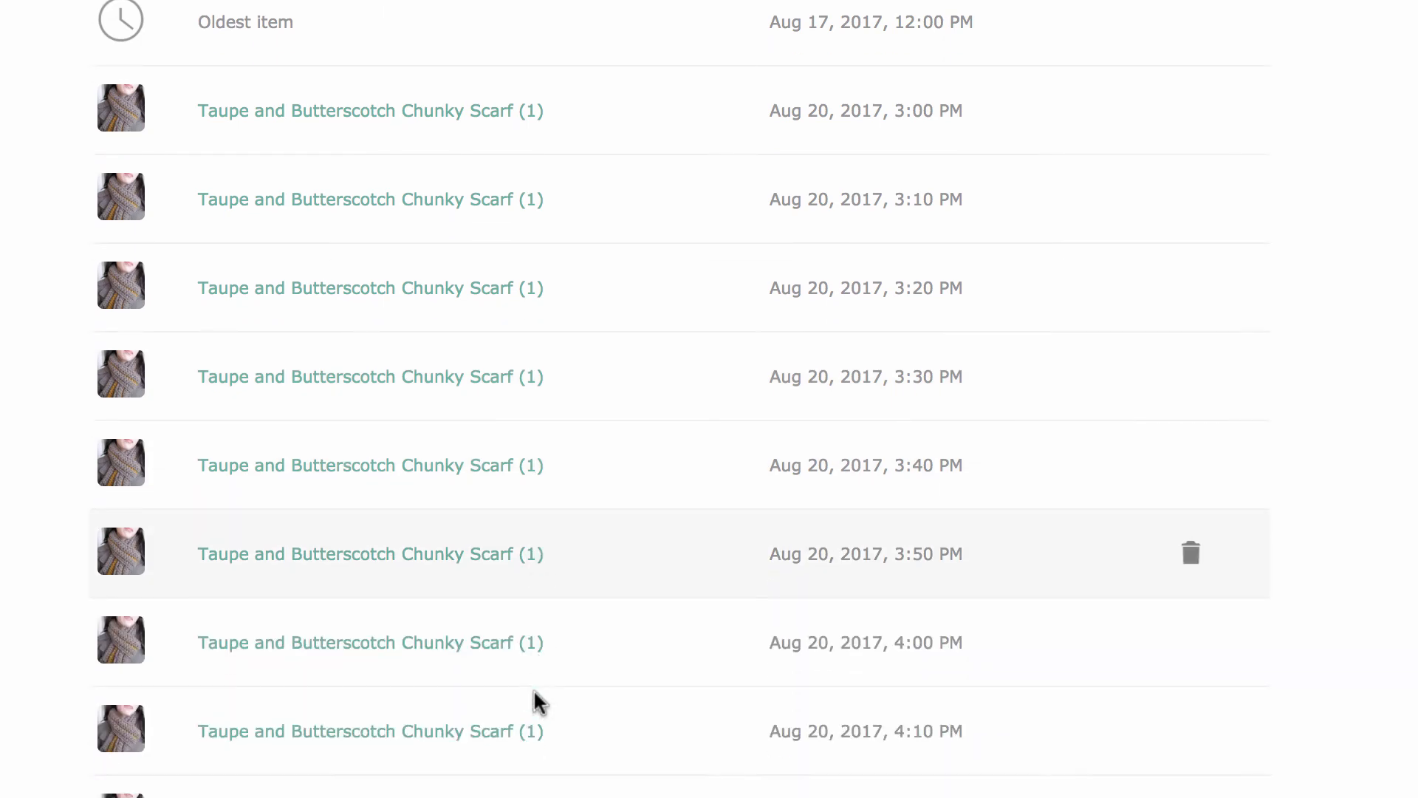
scroll(535, 696, up, 2)
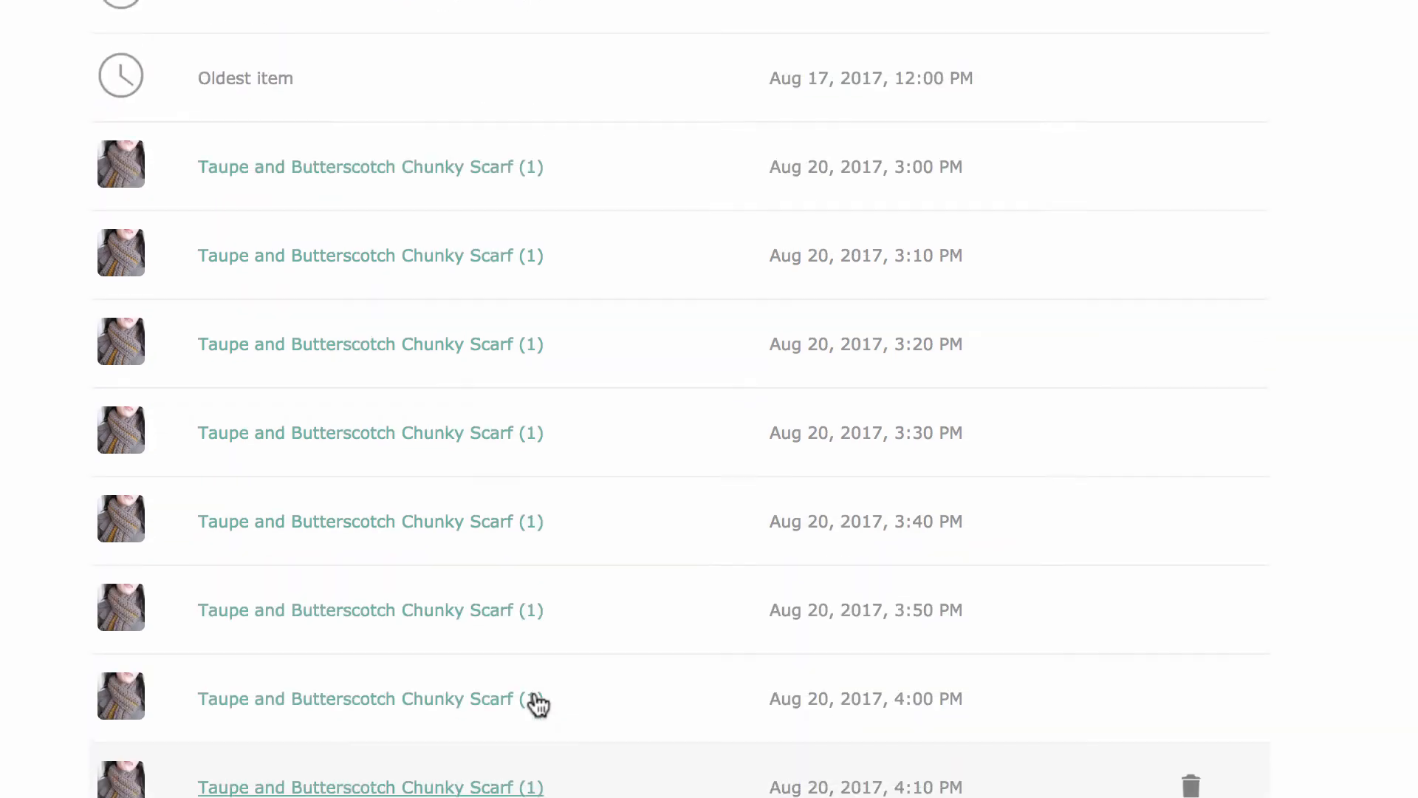
scroll(537, 703, up, 2)
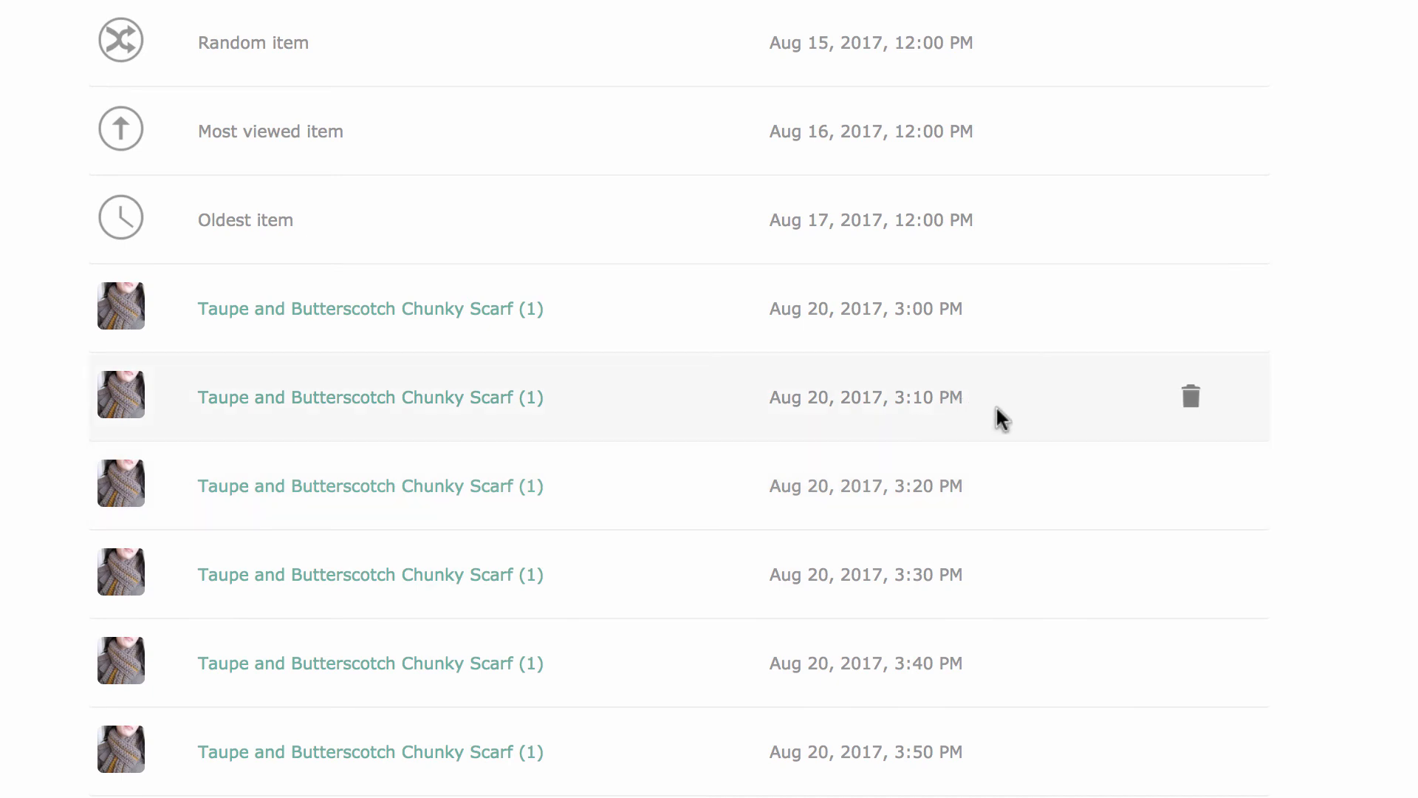
click(1192, 401)
scroll(1076, 539, down, 2)
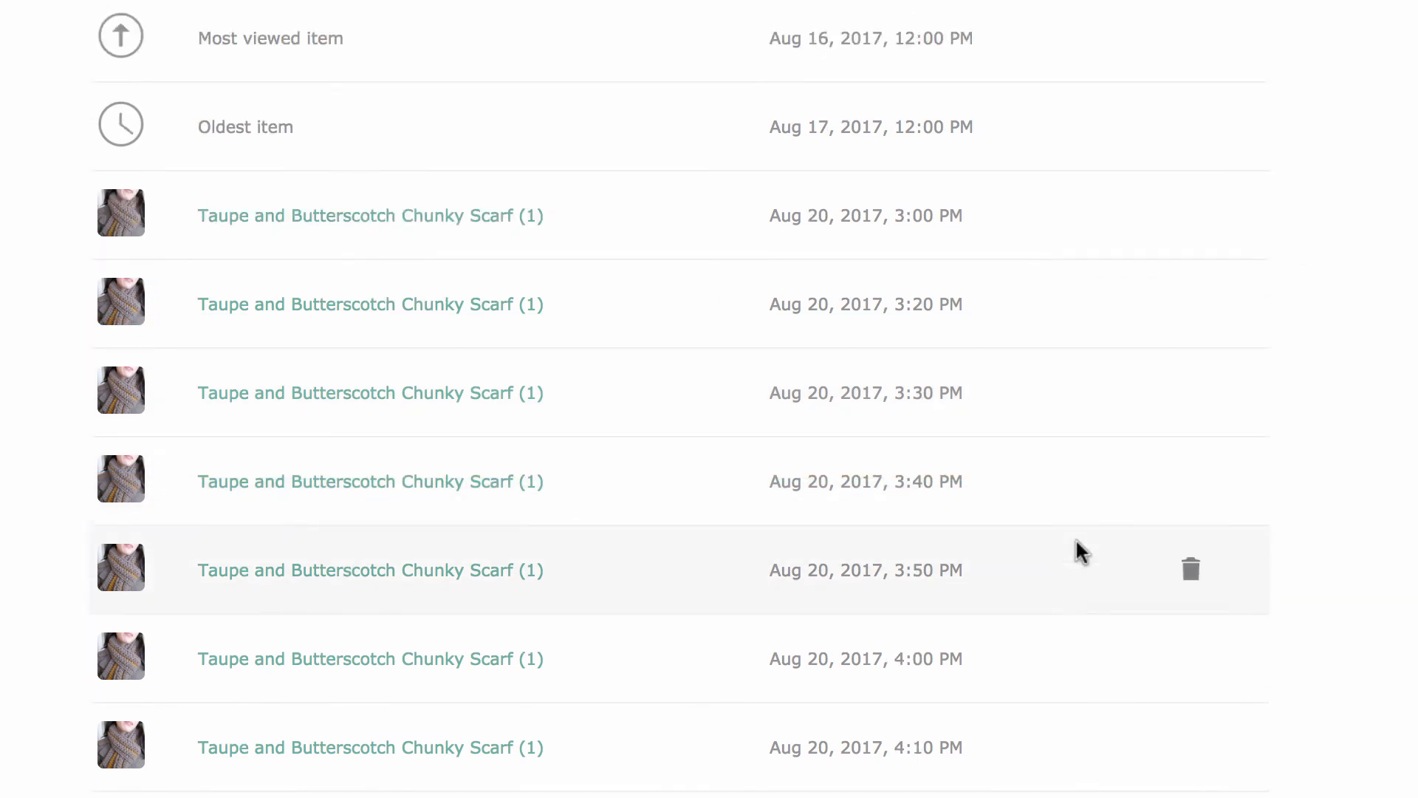
Step: Request the deletion of all scheduled renewals and cancel it at the confirmation
scroll(1076, 538, up, 2)
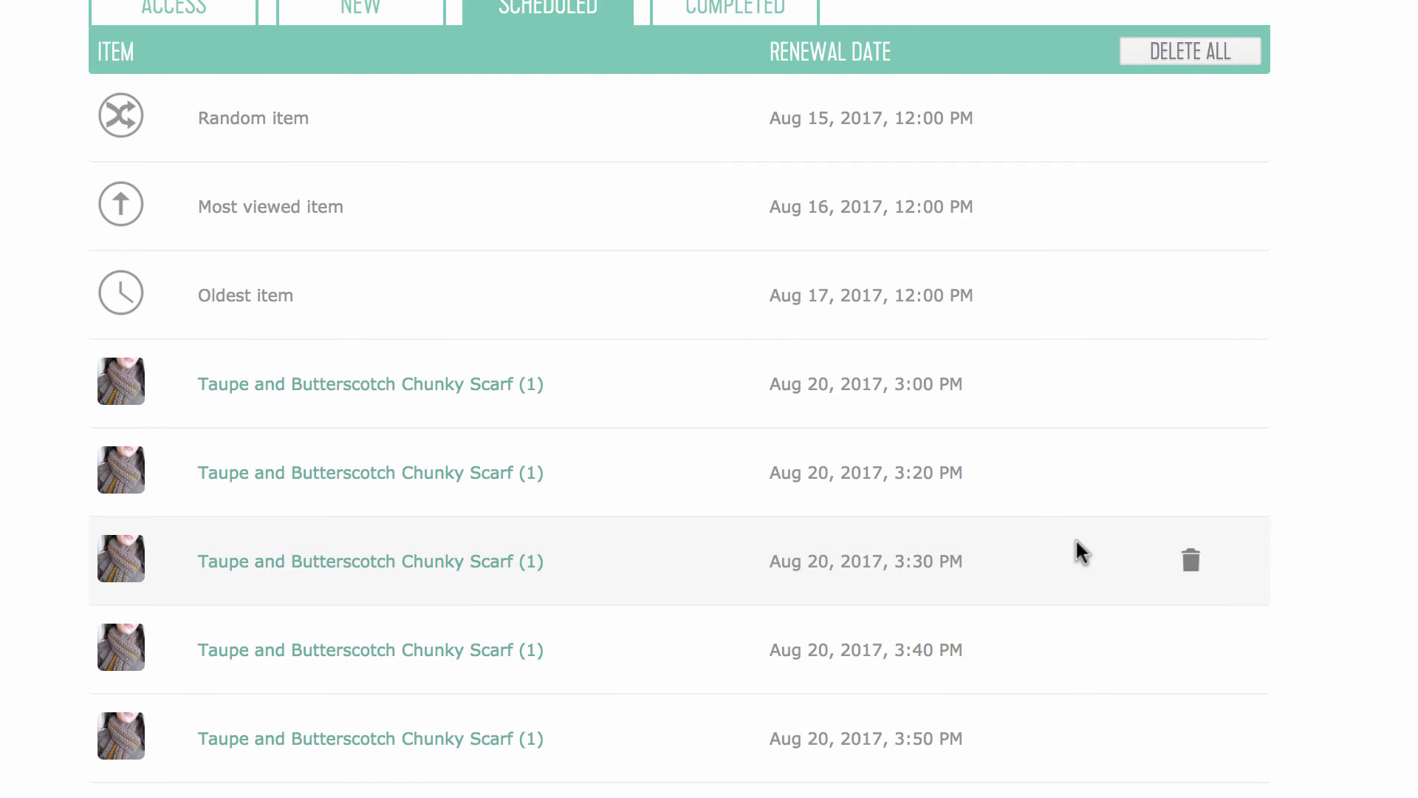
scroll(1075, 553, up, 1)
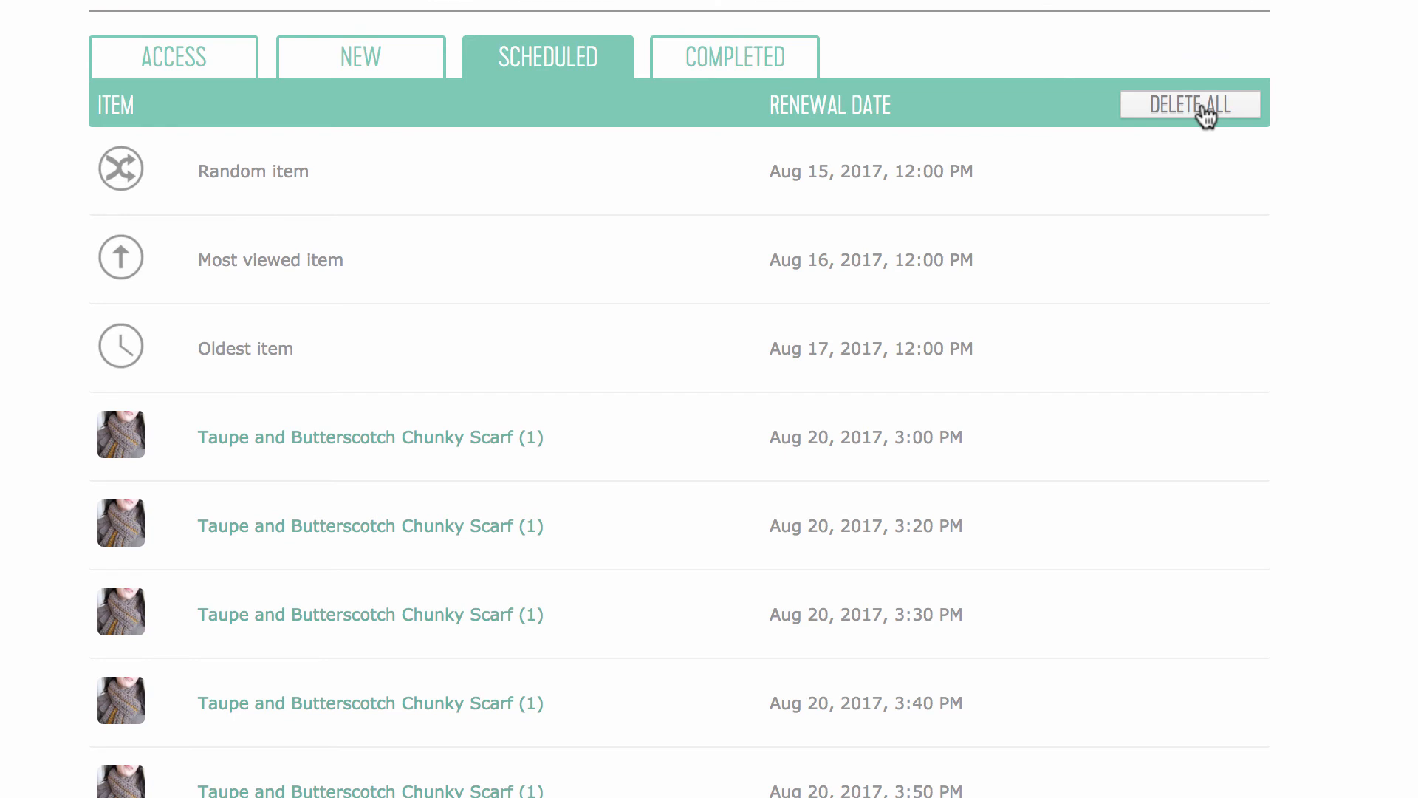
scroll(1206, 114, up, 2)
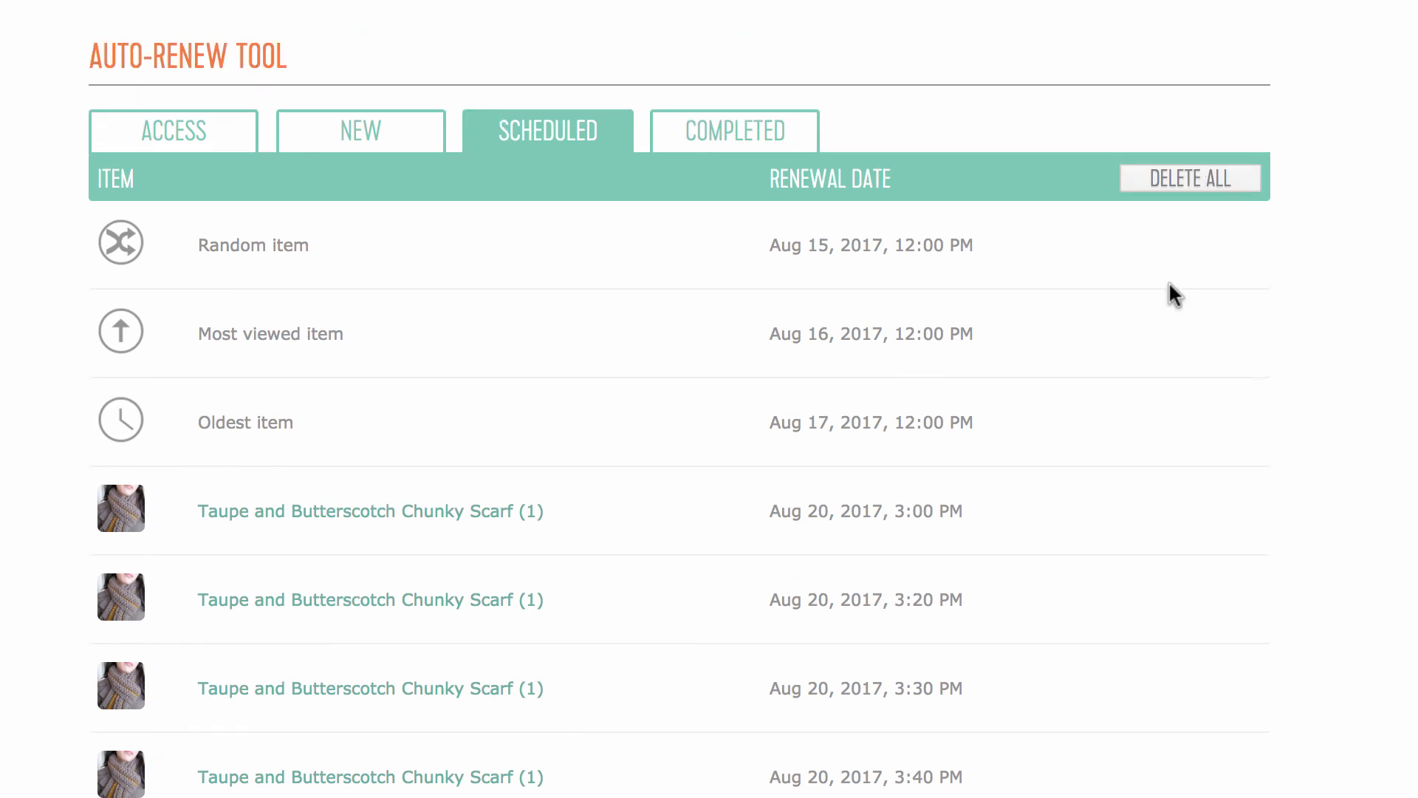
mouse_move(1147, 507)
click(1189, 183)
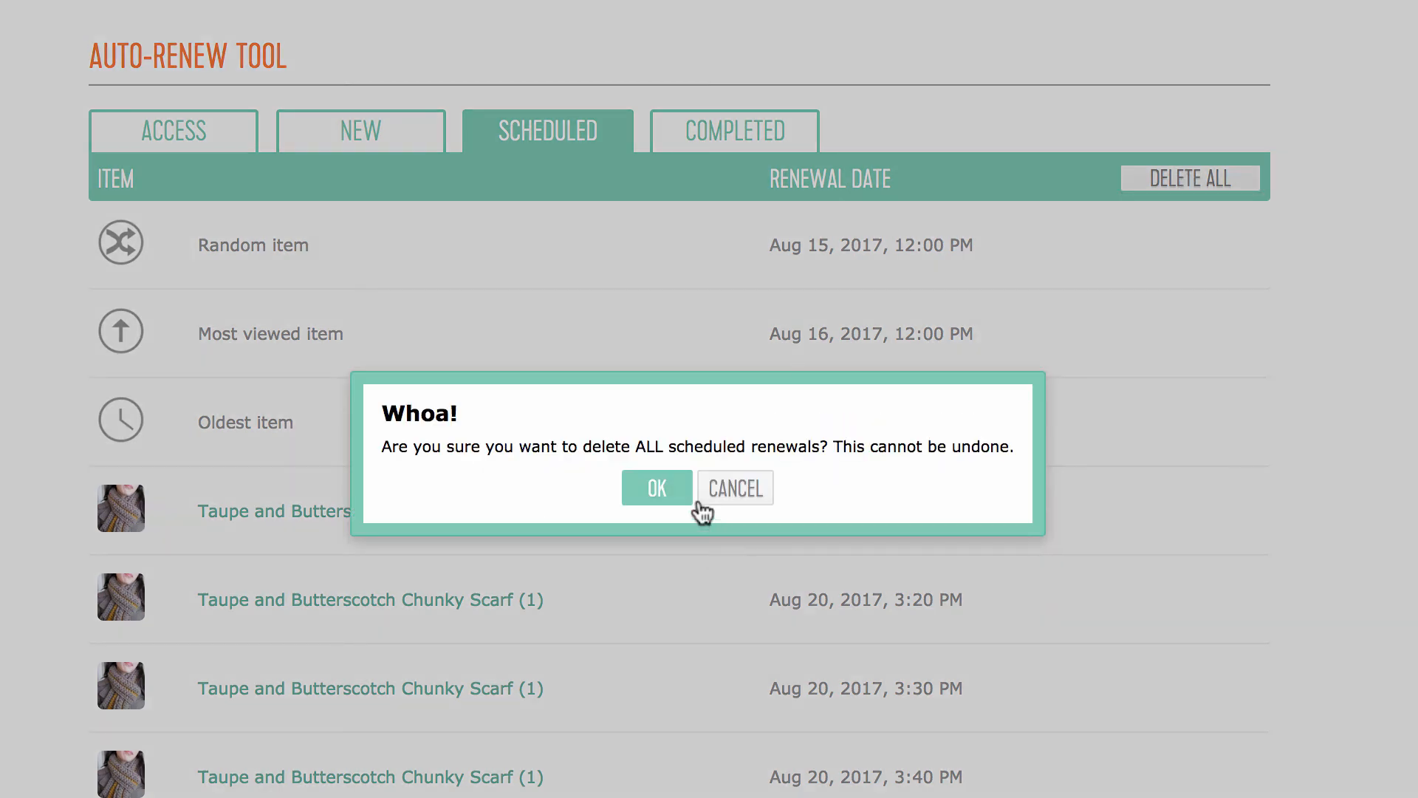
click(743, 489)
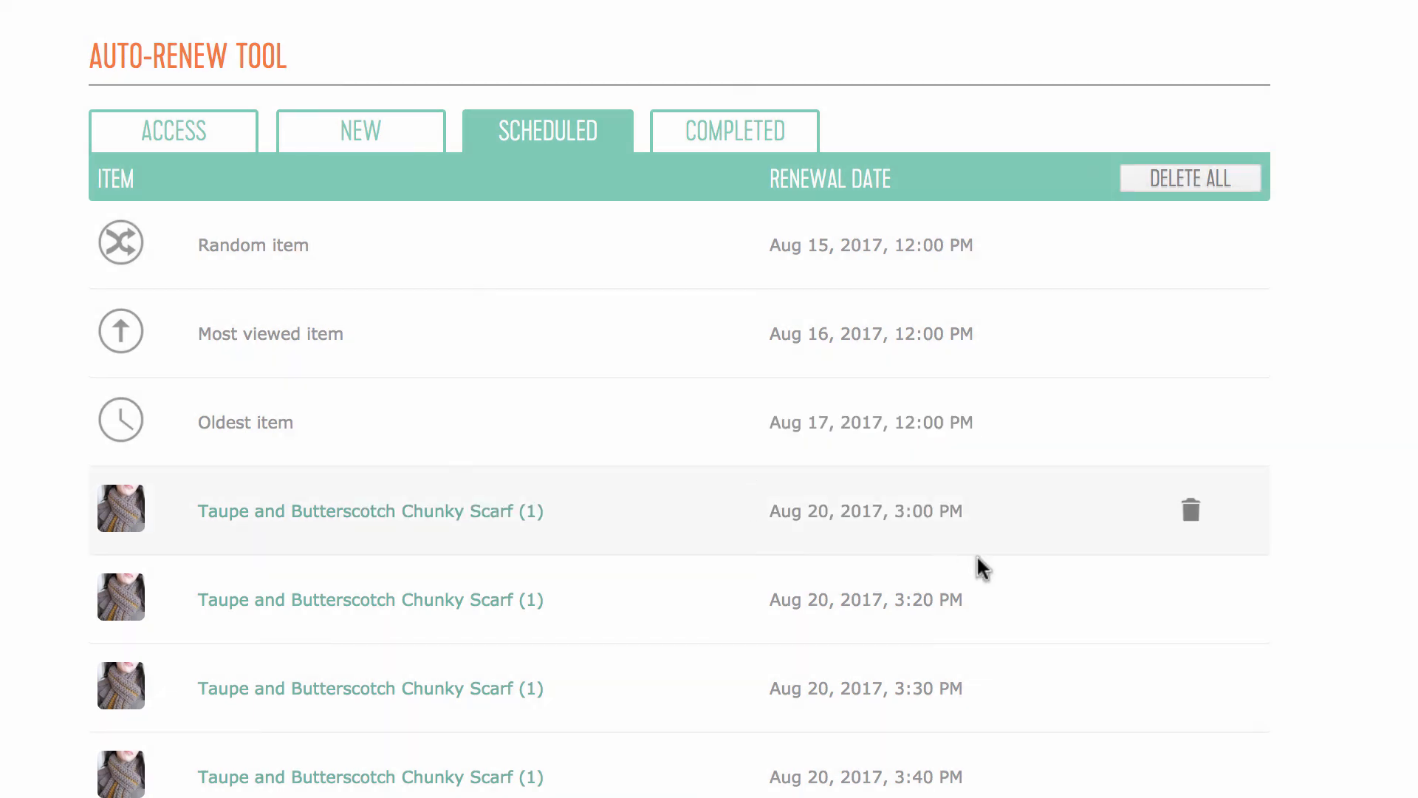
Step: Review the completed renewals, comparing their type icons with the scheduled list and checking the views and hearts gained
scroll(1004, 584, down, 1)
scroll(1006, 585, up, 1)
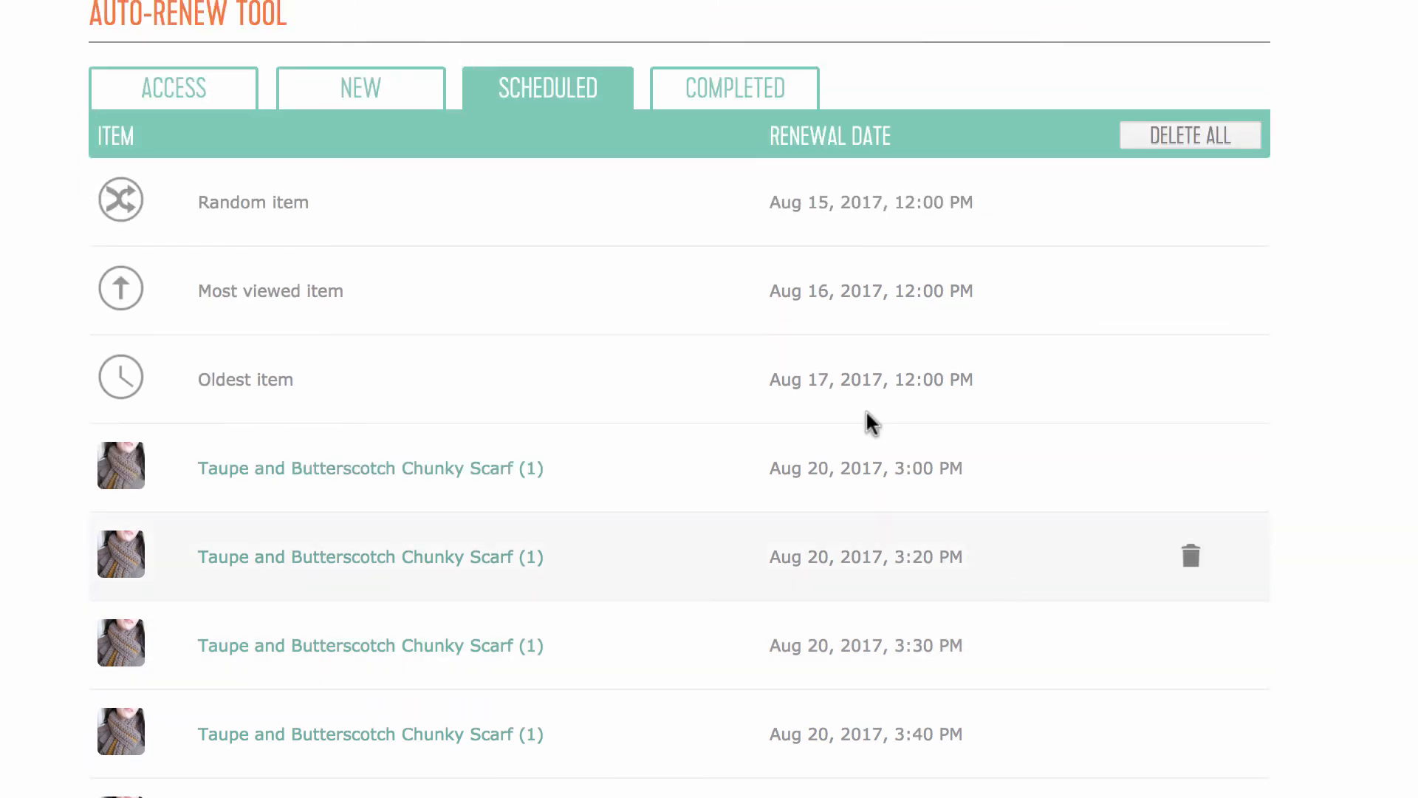
click(709, 100)
scroll(658, 544, down, 3)
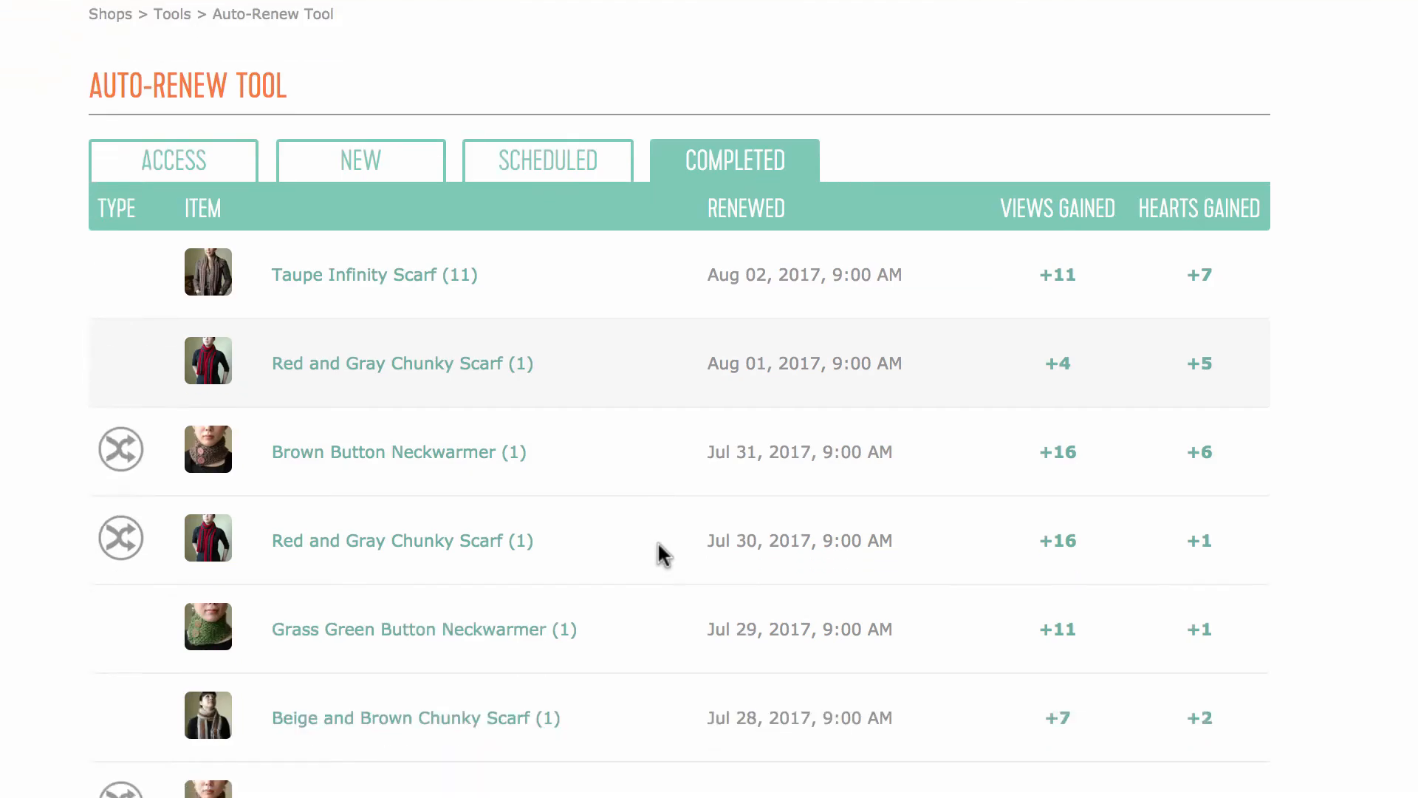
scroll(657, 542, down, 1)
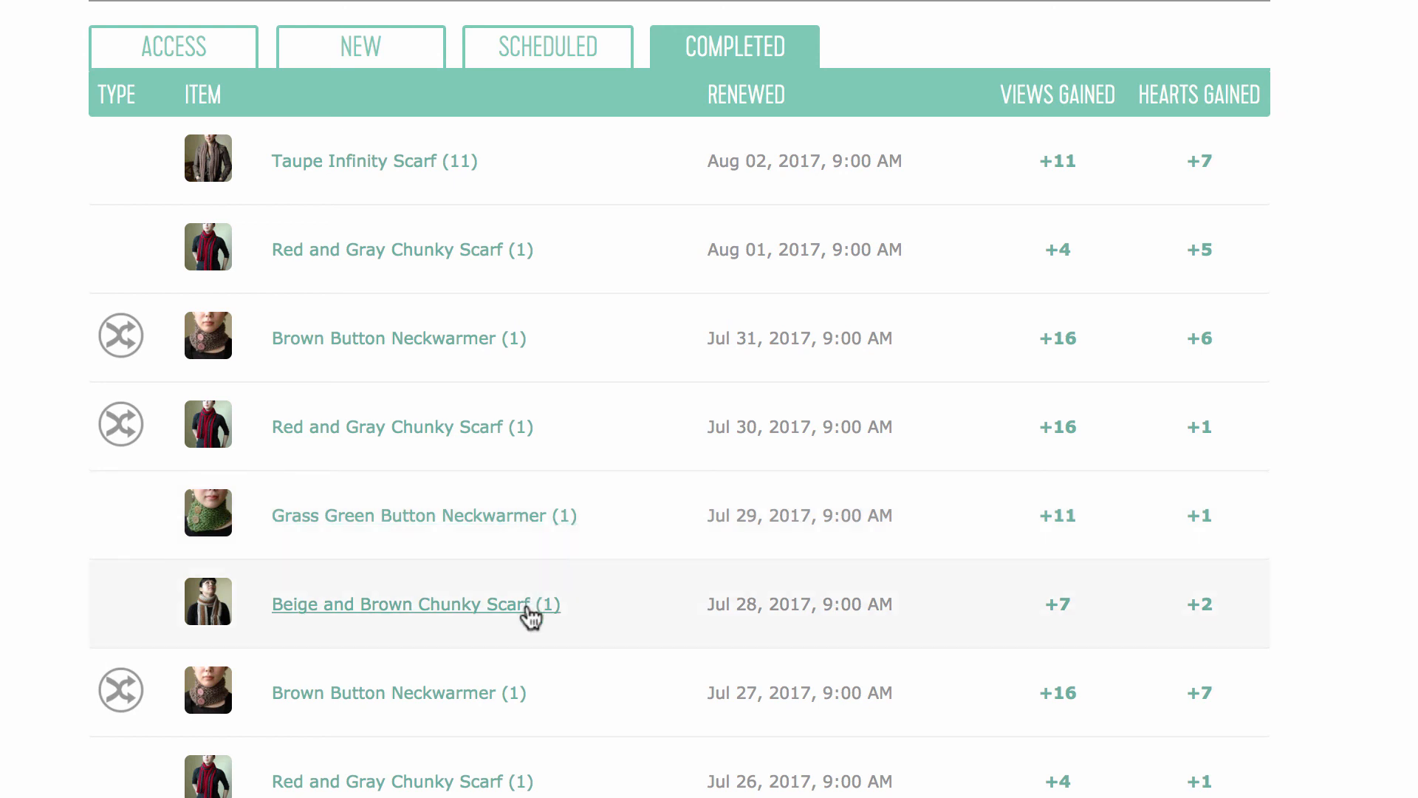
click(553, 59)
scroll(343, 471, down, 3)
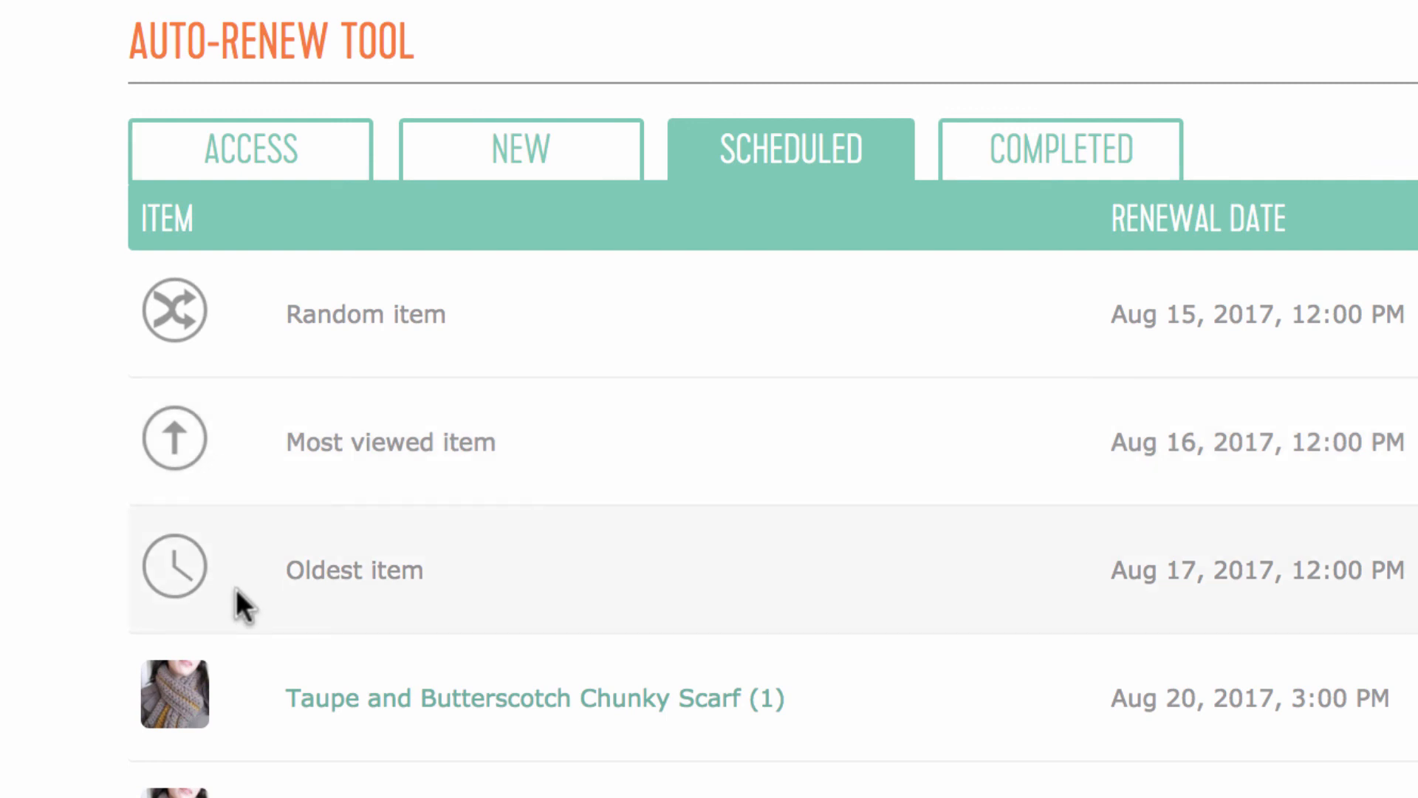
click(1027, 167)
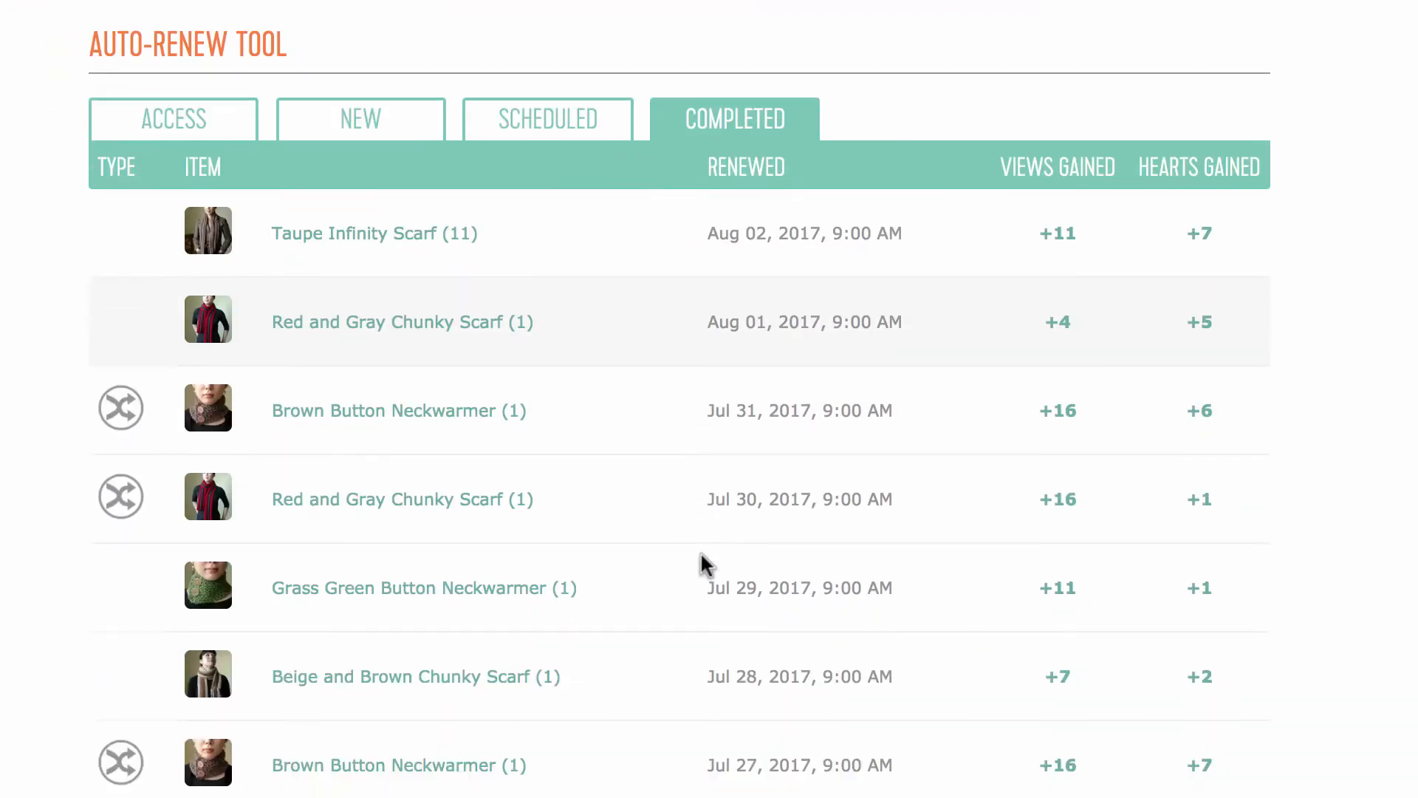
scroll(700, 551, down, 2)
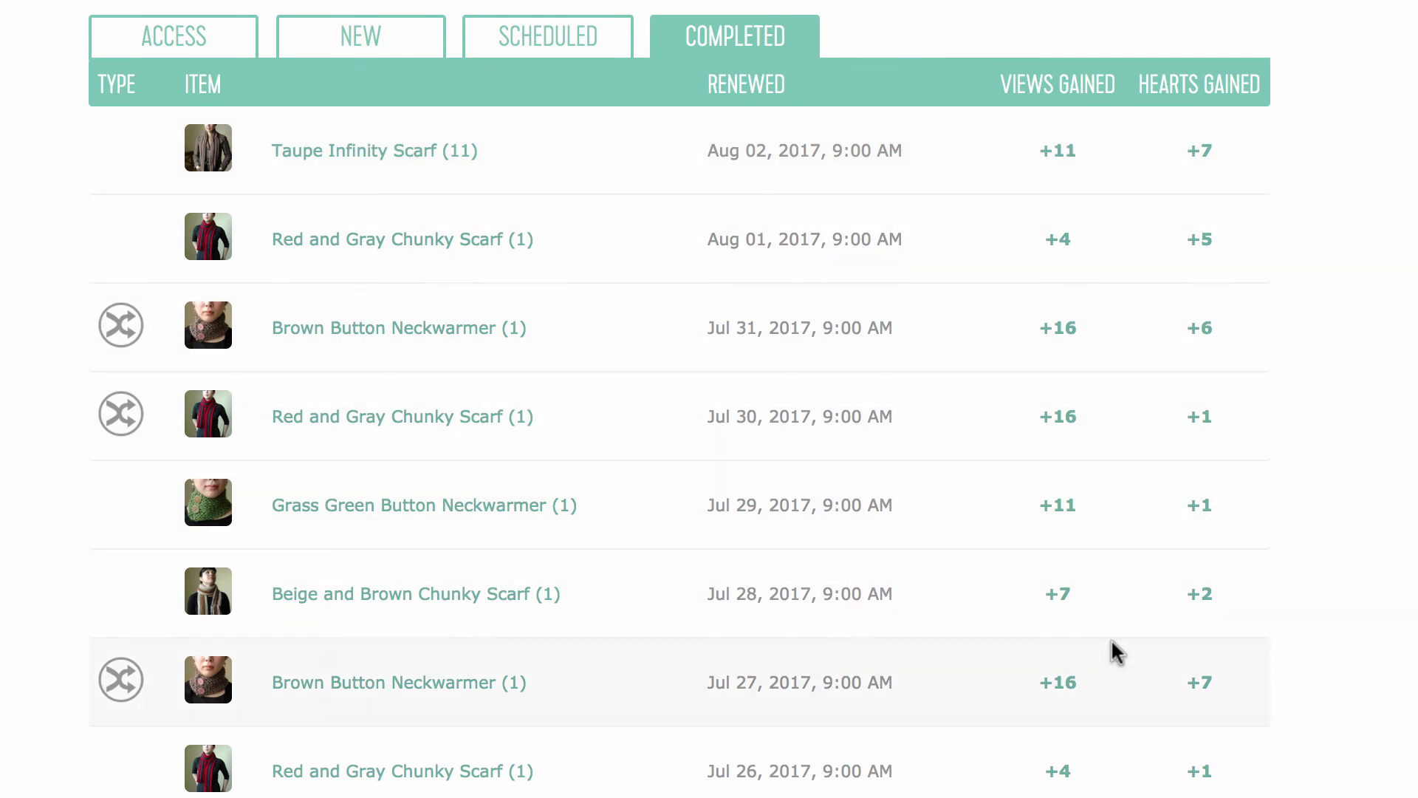
mouse_move(1111, 638)
scroll(1112, 640, up, 5)
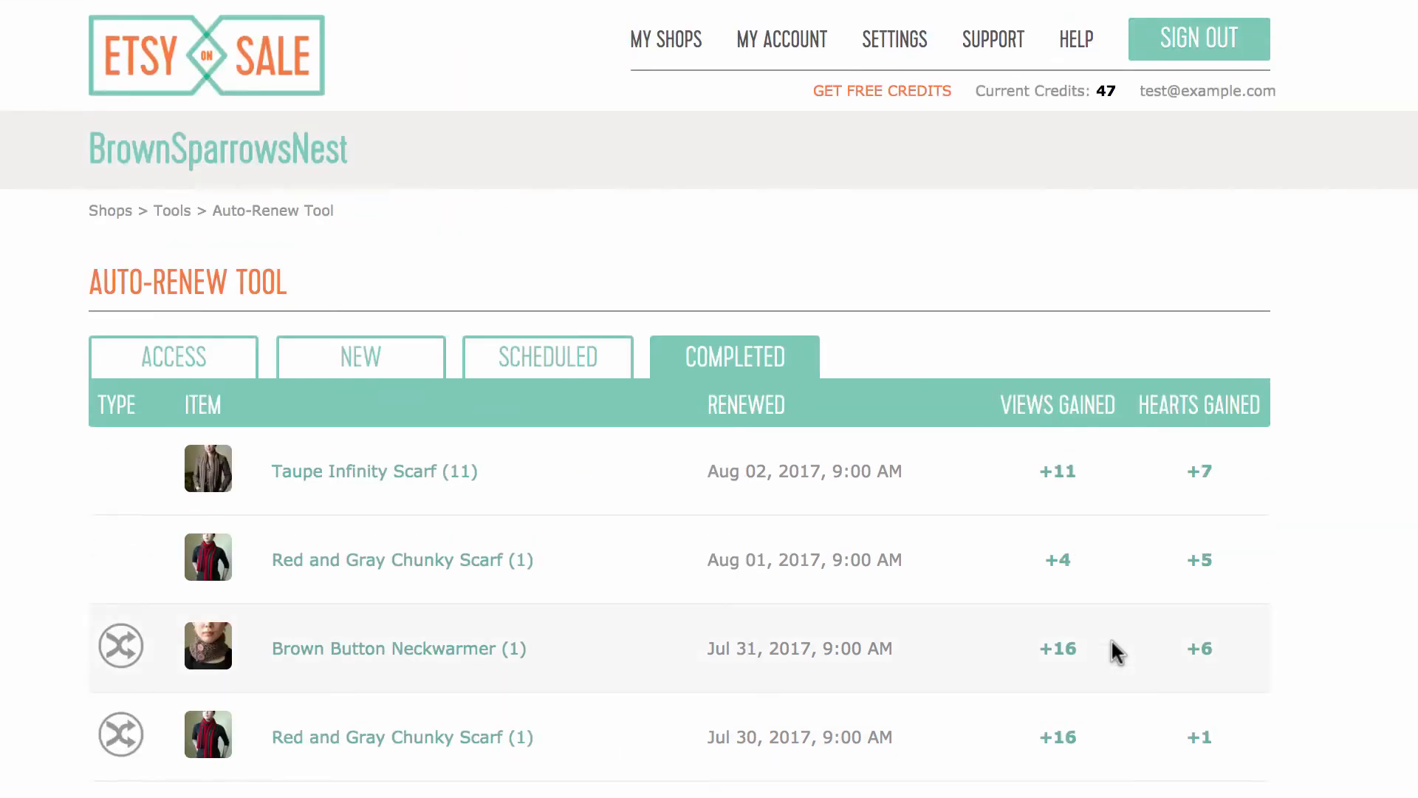
Step: Return to the site's home page and open the explanation of how the Auto Renew tool works
click(216, 51)
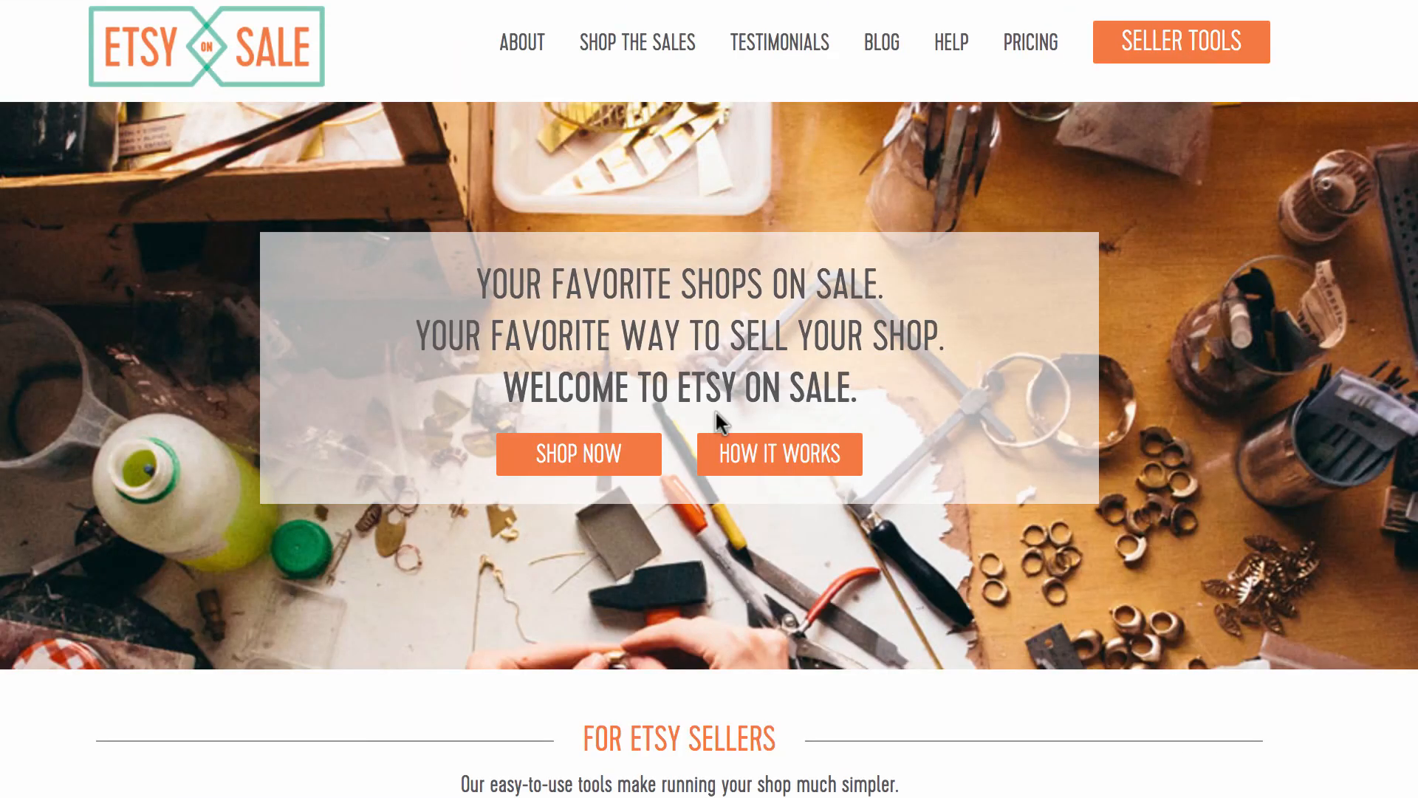
scroll(756, 592, down, 5)
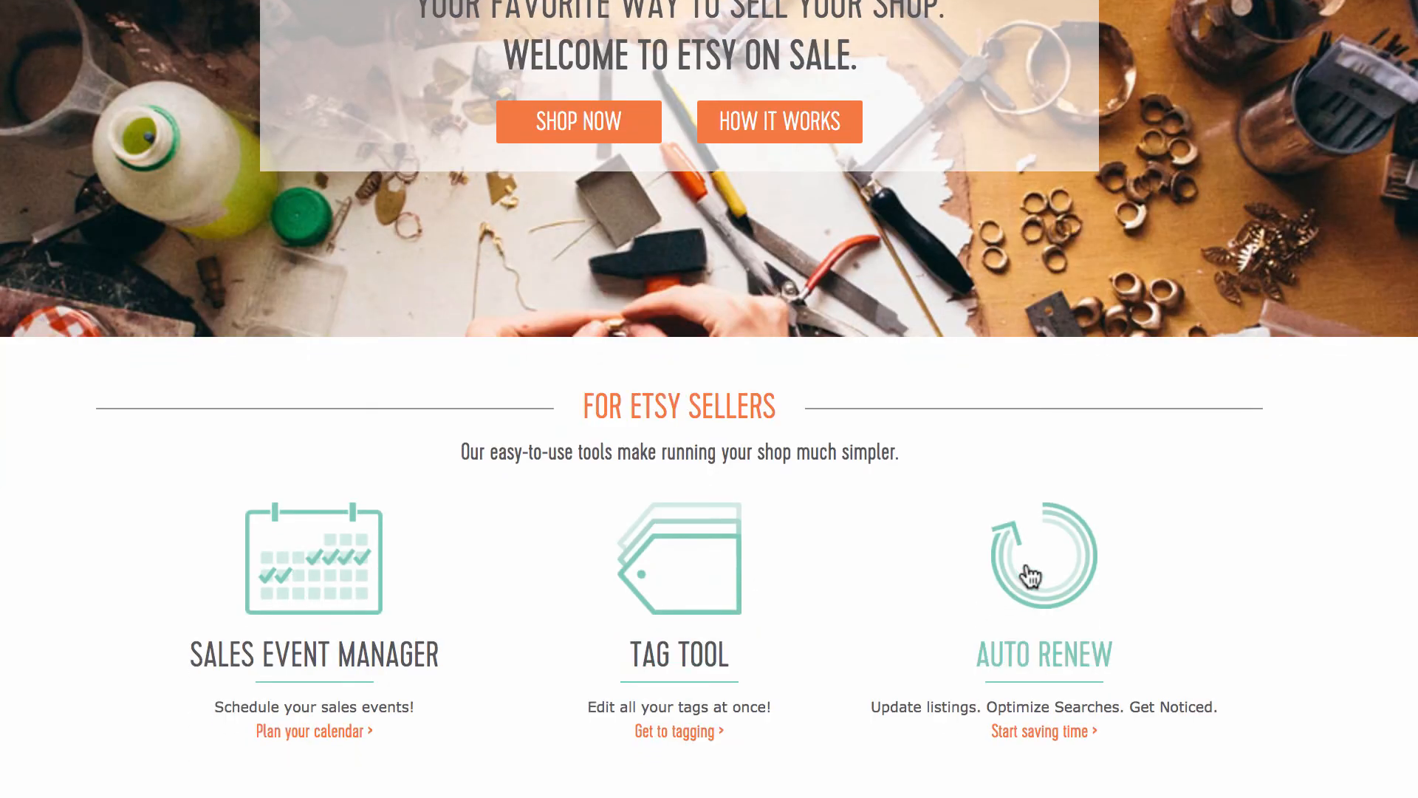
click(1032, 576)
scroll(1031, 577, down, 5)
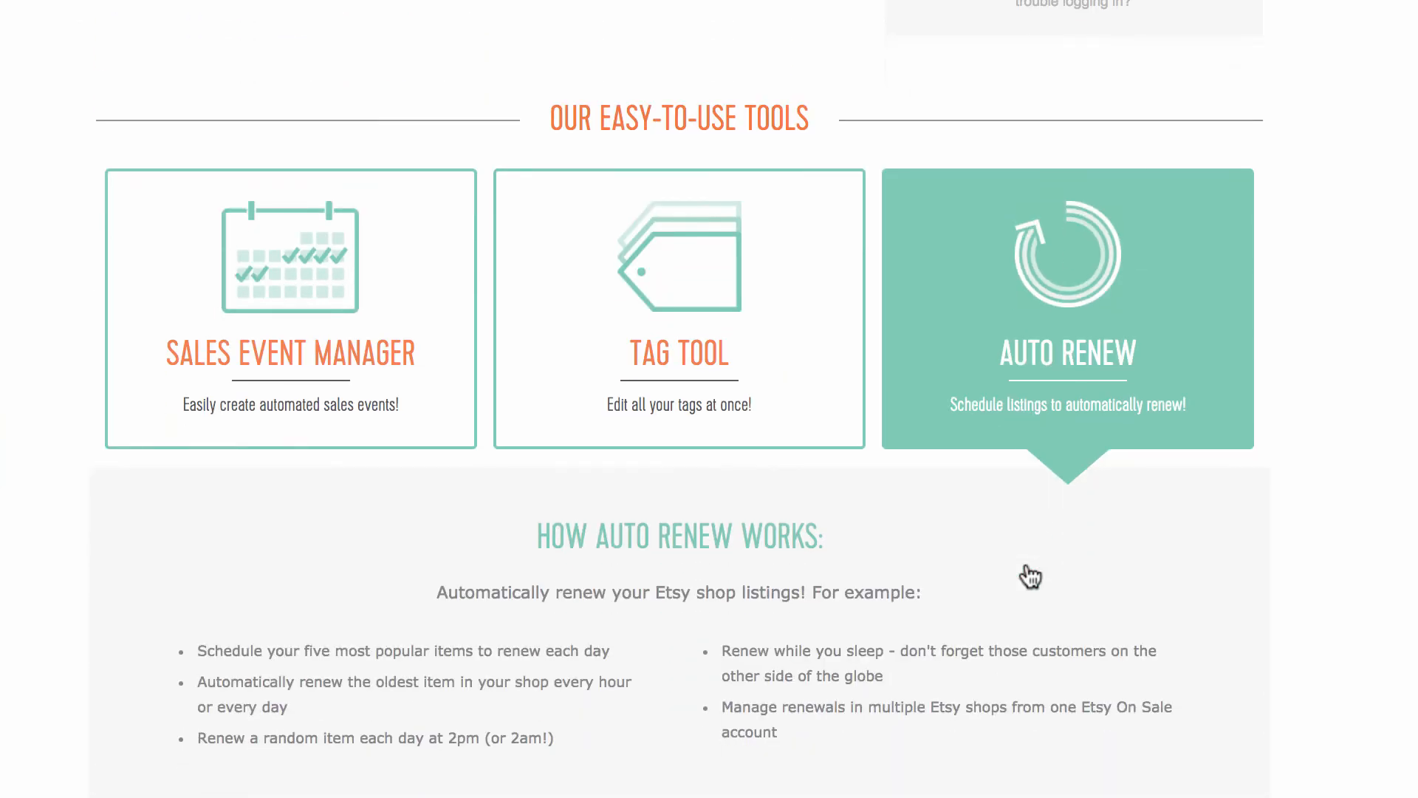